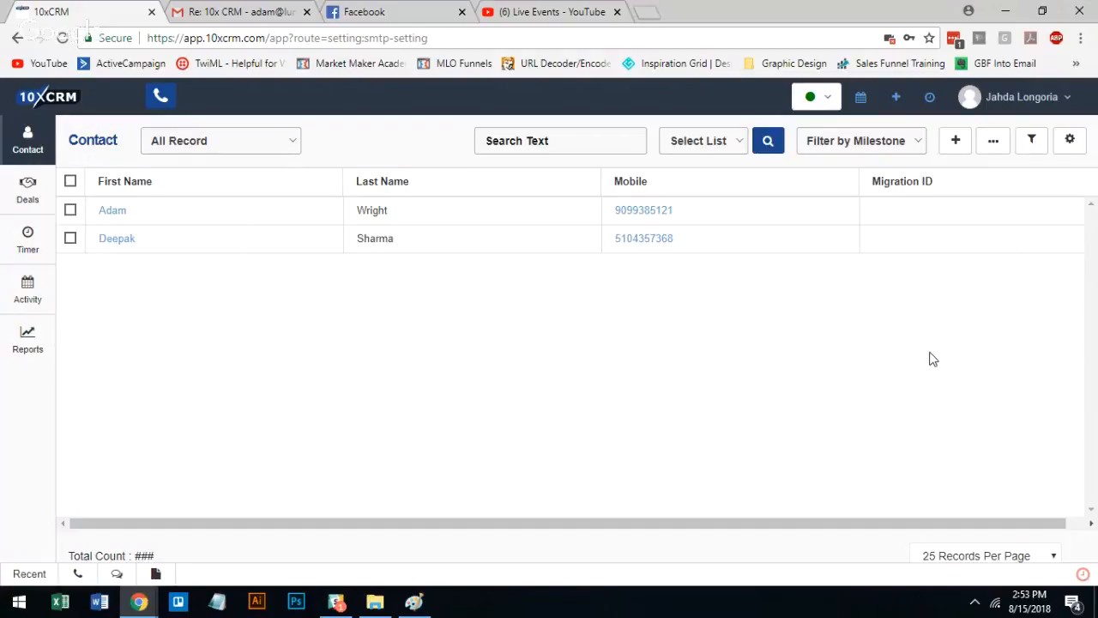
click(1034, 113)
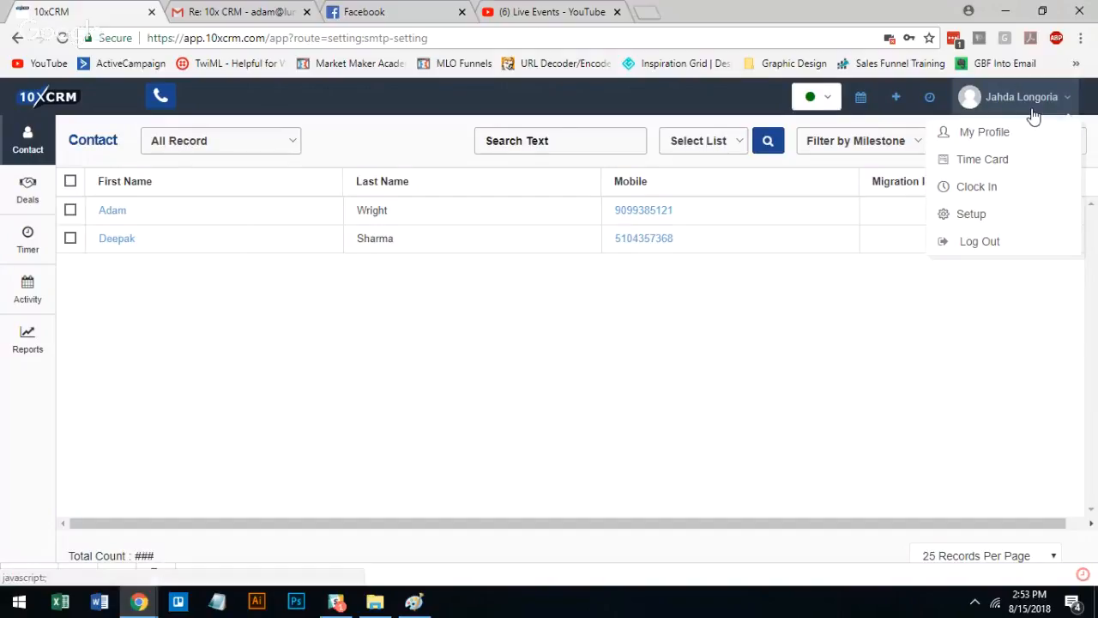
click(708, 303)
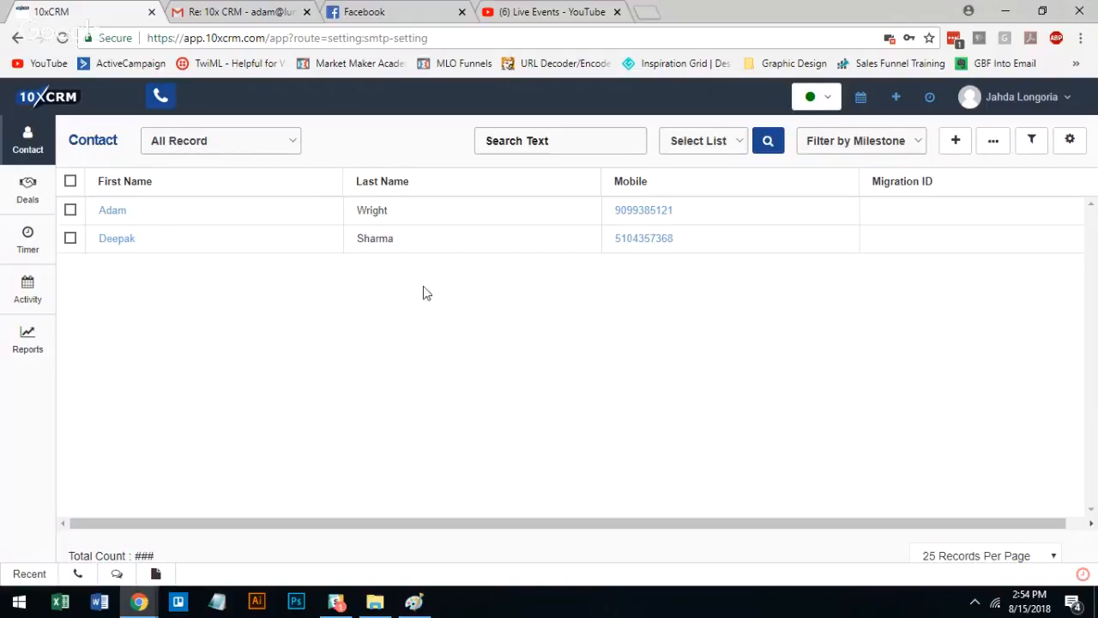
Open the first contact in the list and review its contact info, address info, Mini 1003 questions and related modules
click(121, 219)
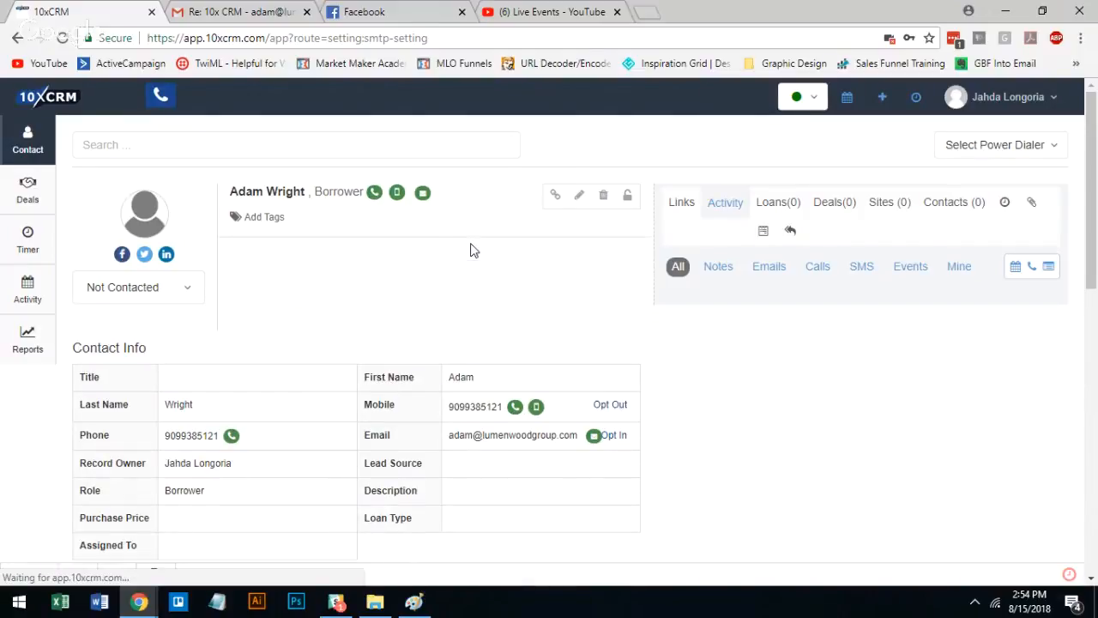
scroll(368, 273, down, 2)
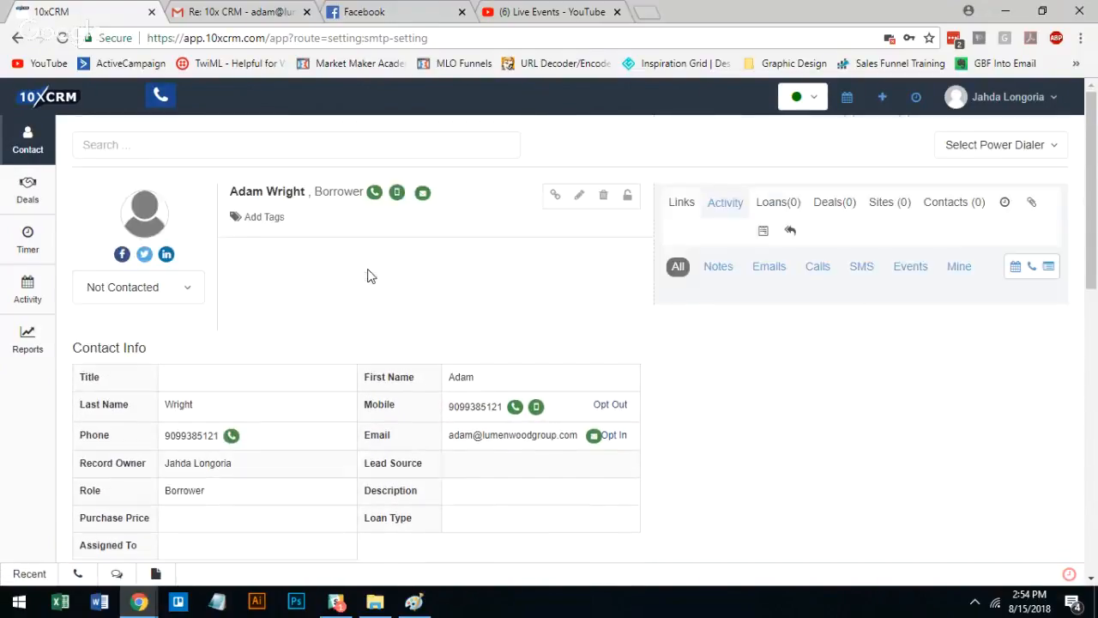
scroll(371, 275, down, 1)
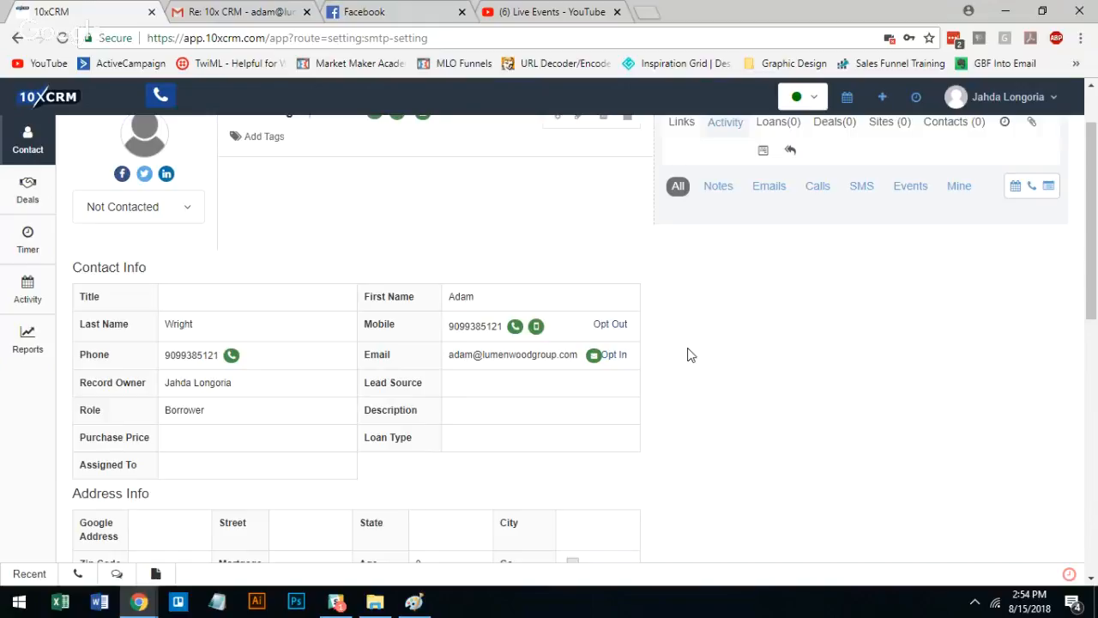
scroll(690, 354, up, 1)
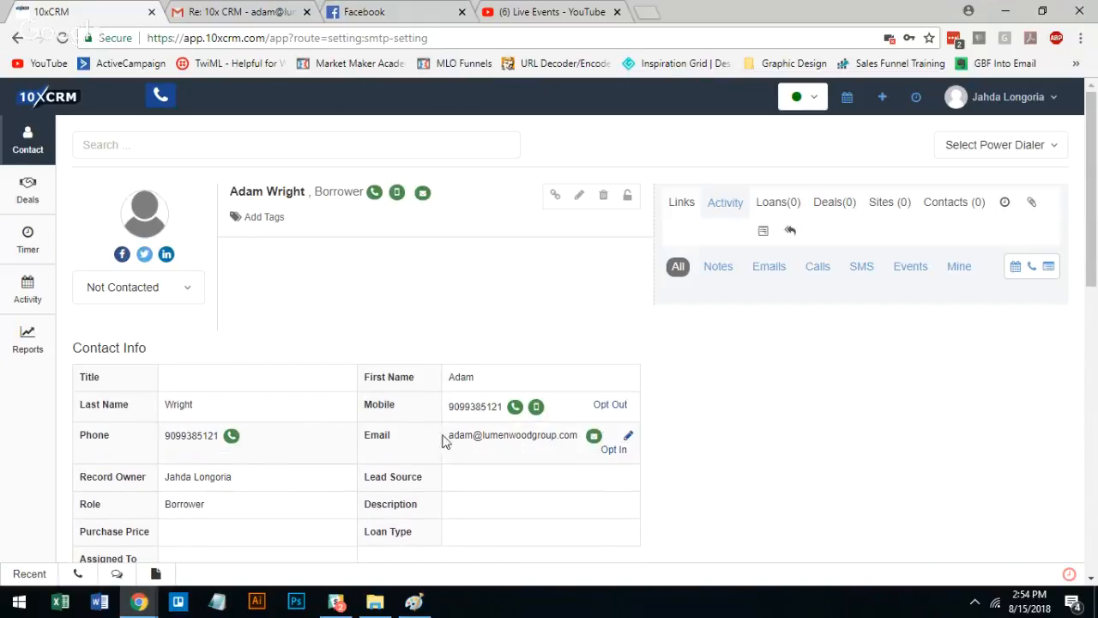
scroll(990, 403, down, 2)
scroll(991, 403, down, 2)
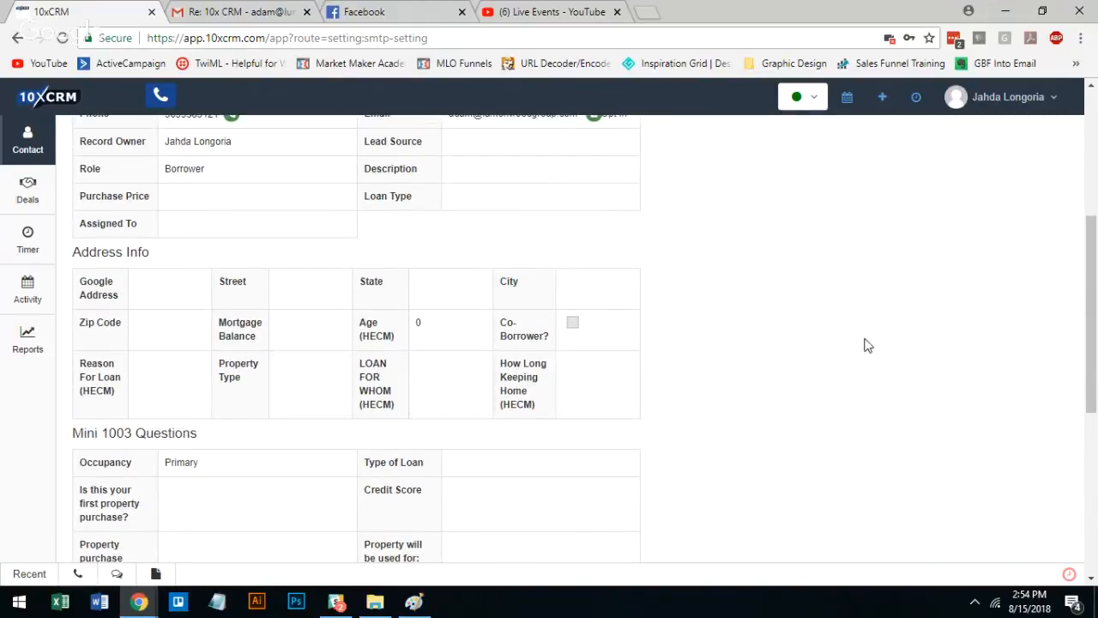
scroll(880, 348, down, 3)
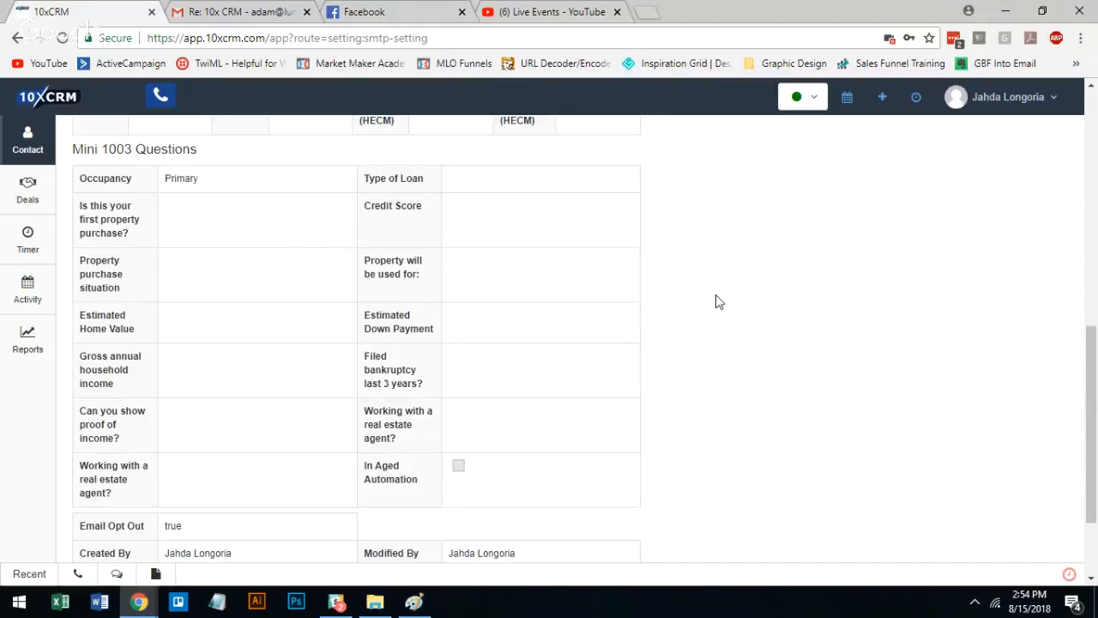
scroll(719, 302, down, 2)
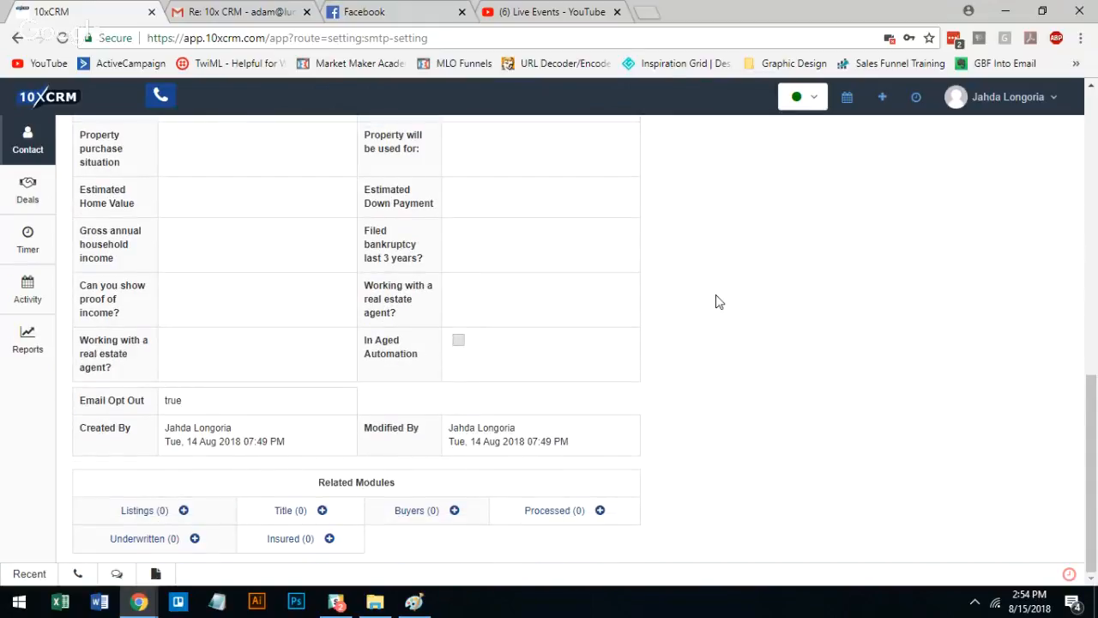
scroll(718, 301, up, 2)
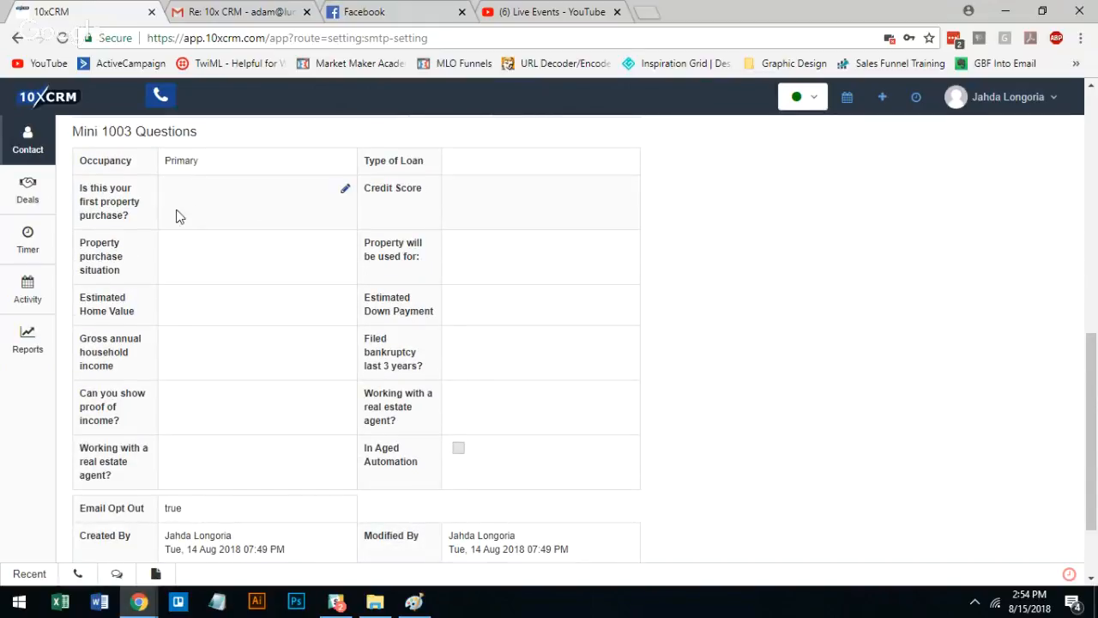
Examine the Mini 1003 questions, including first property purchase, credit score, estimated home value and proof of income
triple_click(95, 199)
click(345, 189)
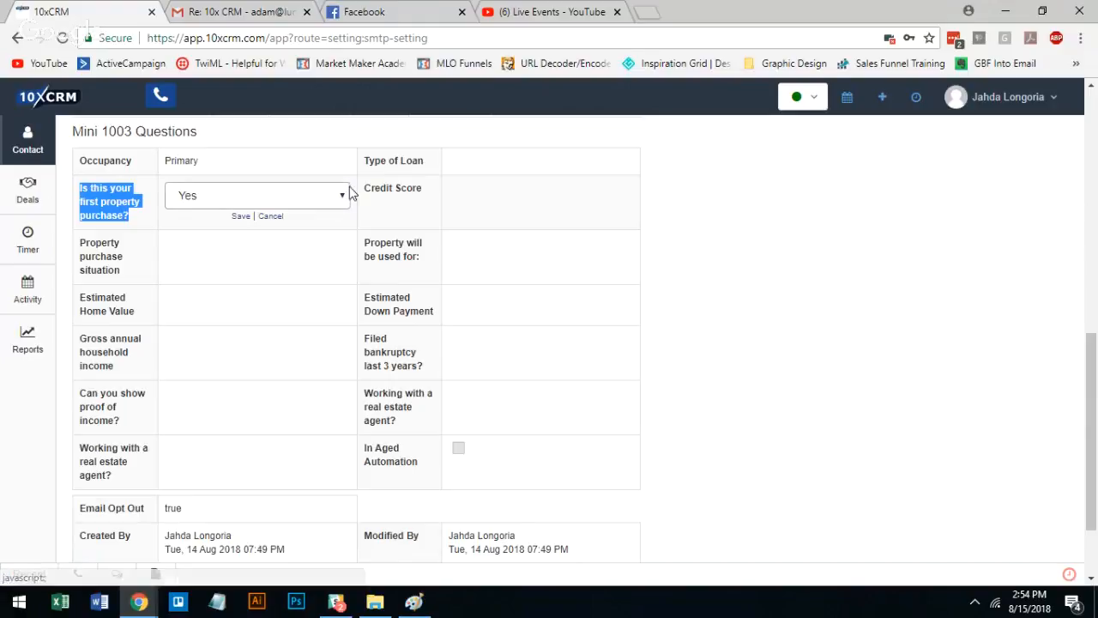
click(552, 172)
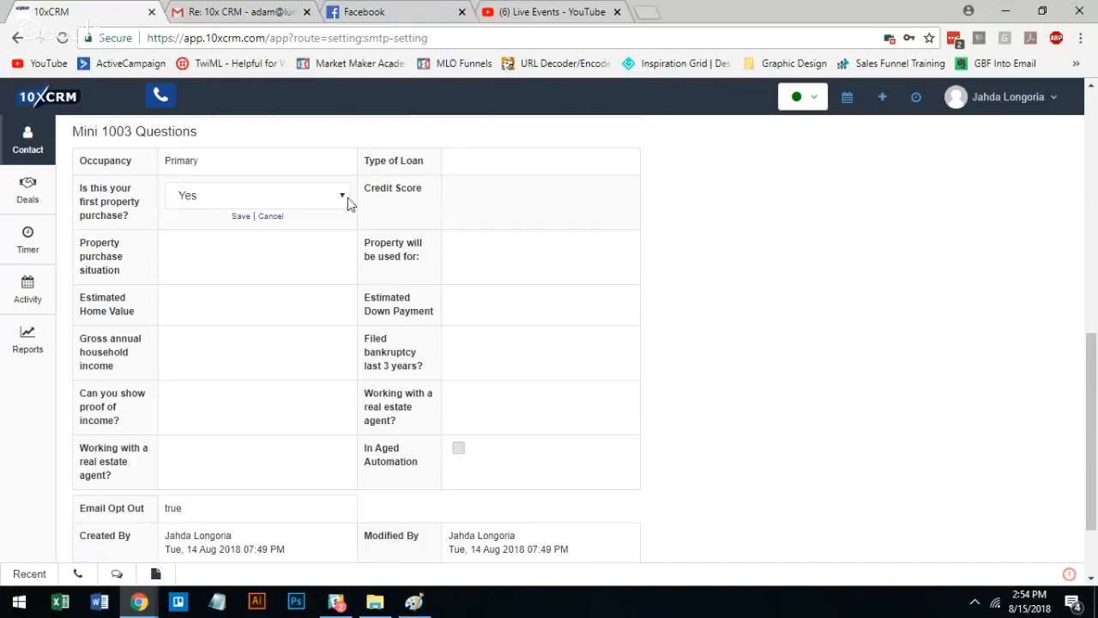
triple_click(409, 188)
double_click(111, 301)
triple_click(108, 307)
triple_click(101, 408)
click(120, 423)
scroll(633, 324, down, 2)
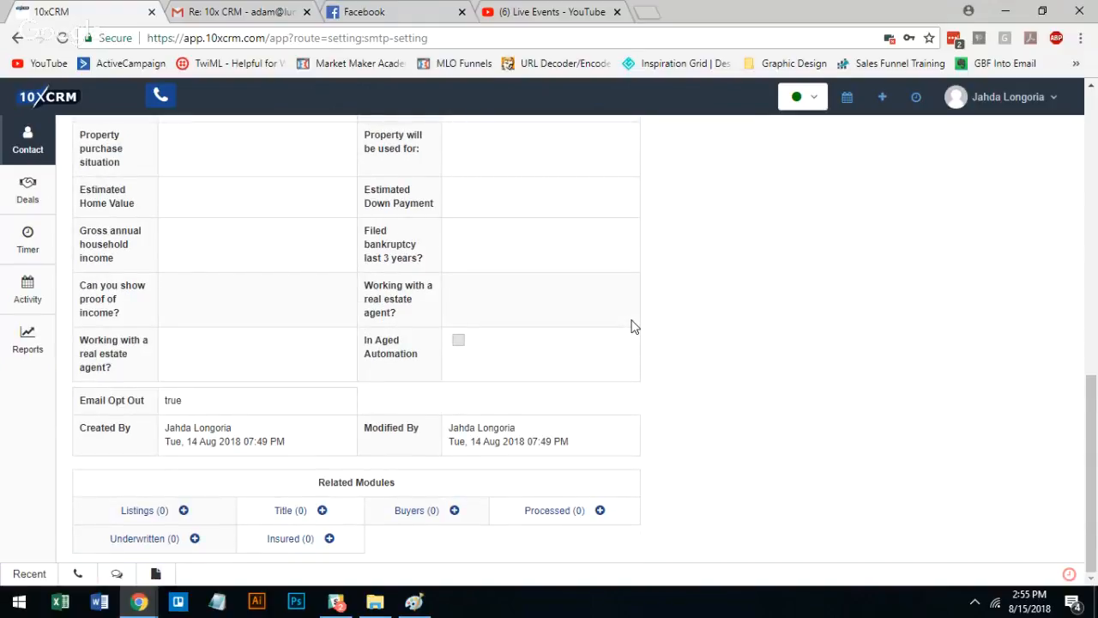
scroll(742, 334, up, 3)
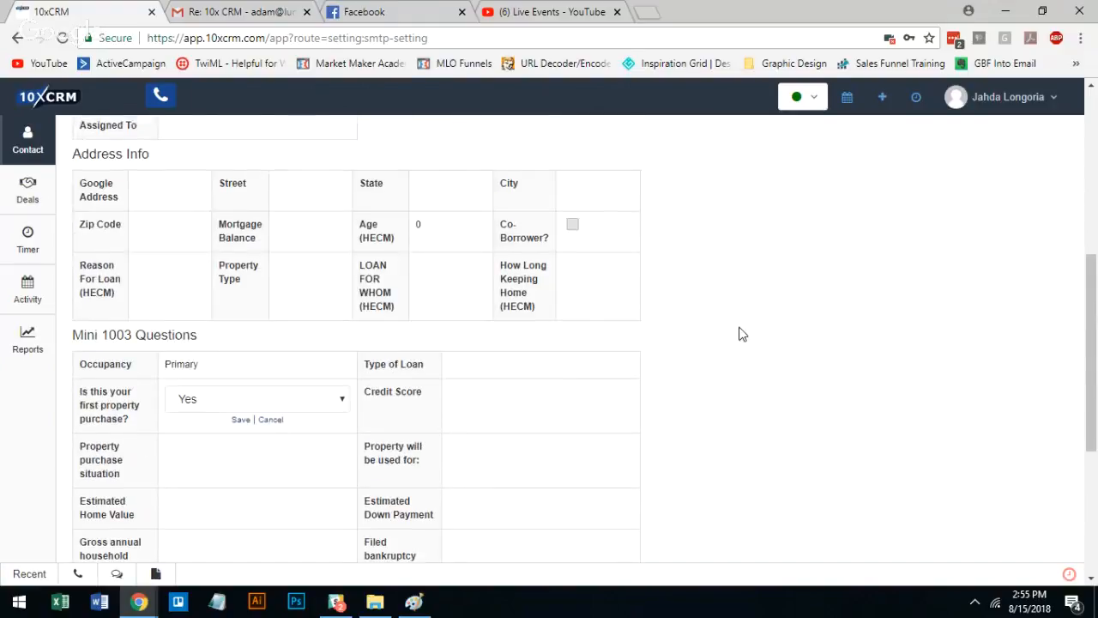
scroll(743, 334, up, 4)
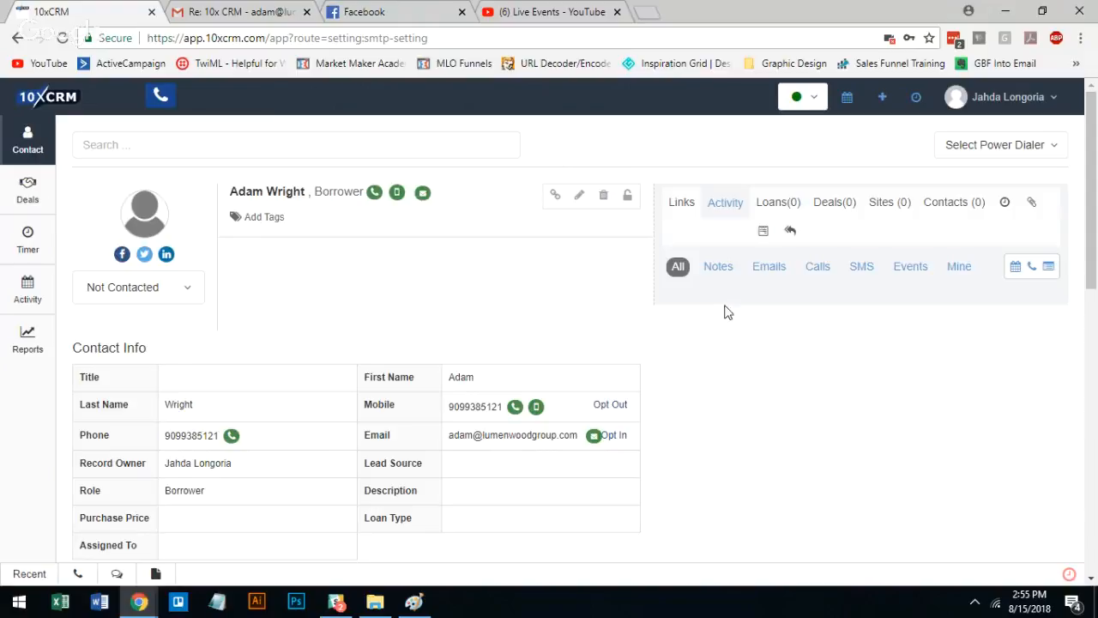
Draft an email to the contact with the subject "Super duper test" and the message "Test"
click(775, 268)
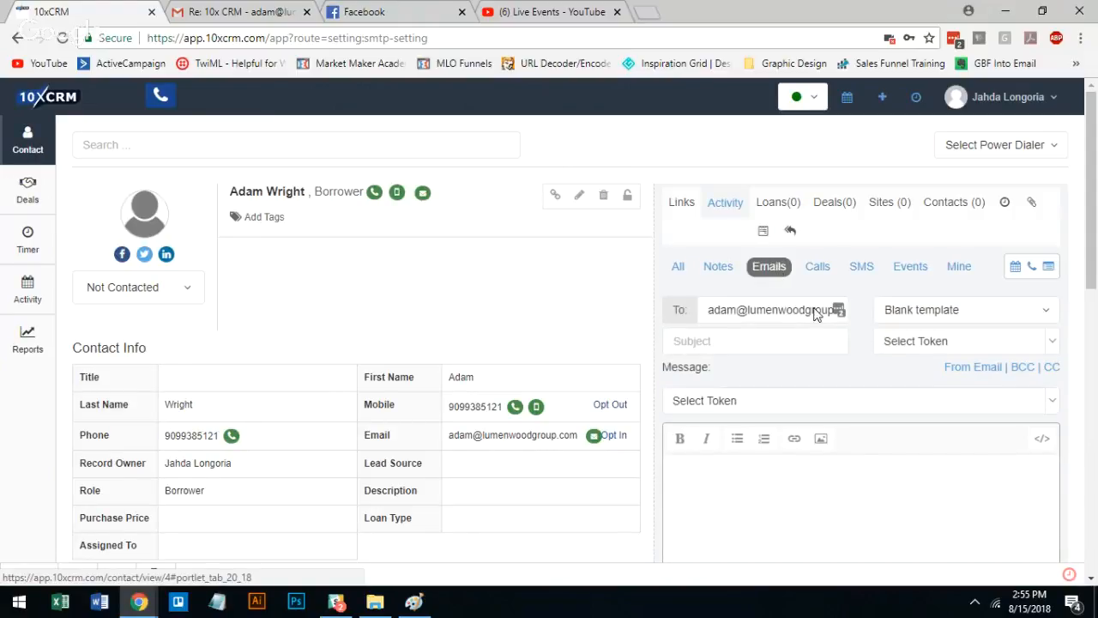
click(780, 337)
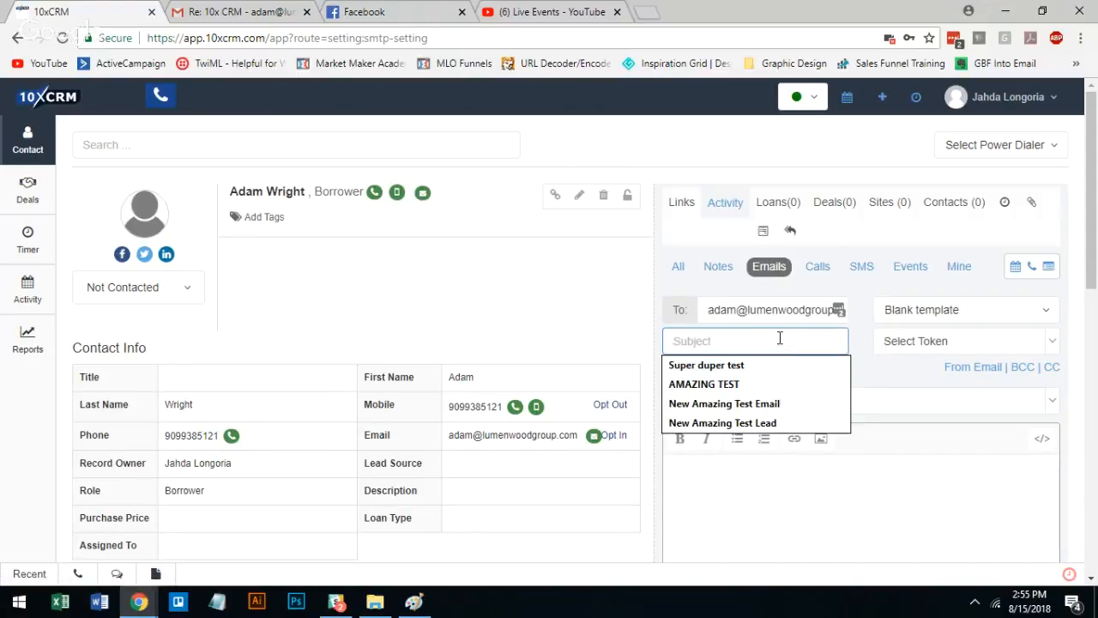
click(742, 365)
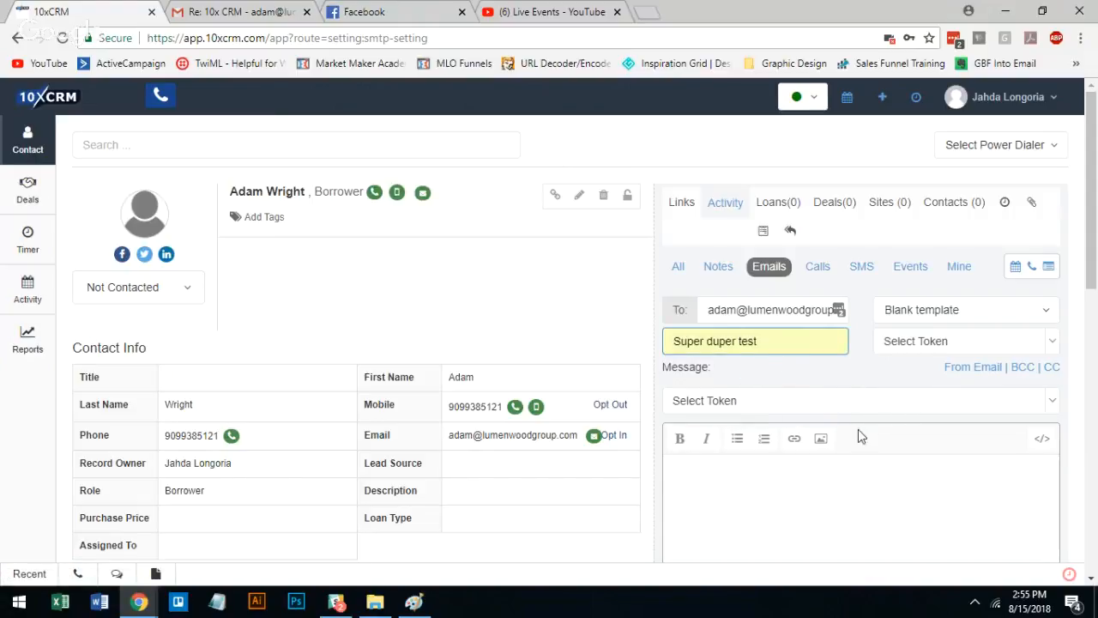
click(878, 493)
text(Test)
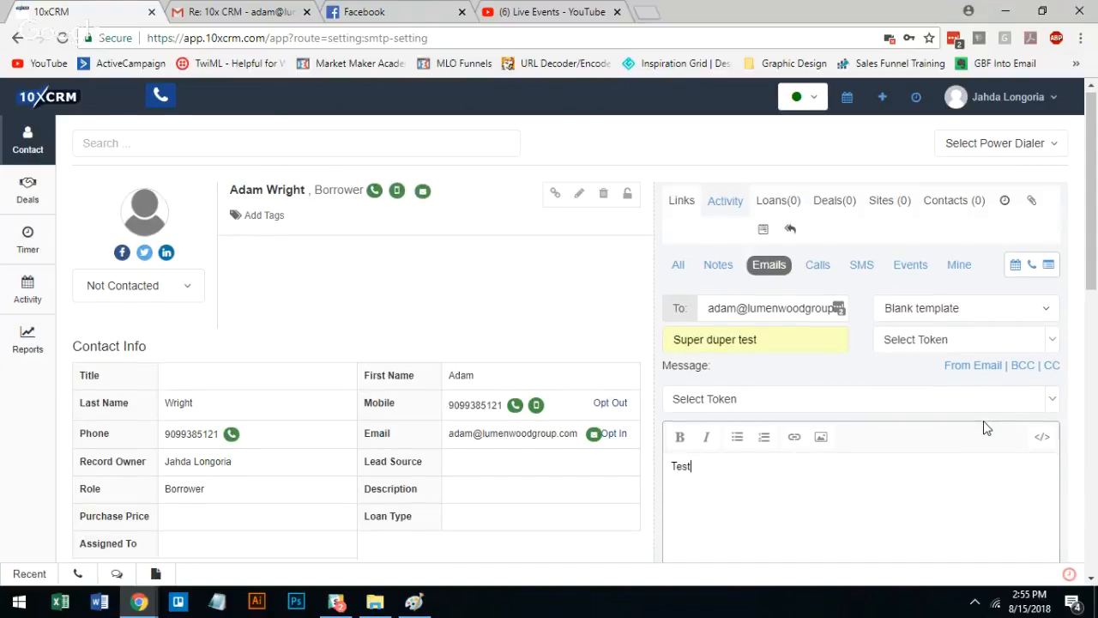
scroll(987, 427, down, 3)
scroll(889, 452, up, 1)
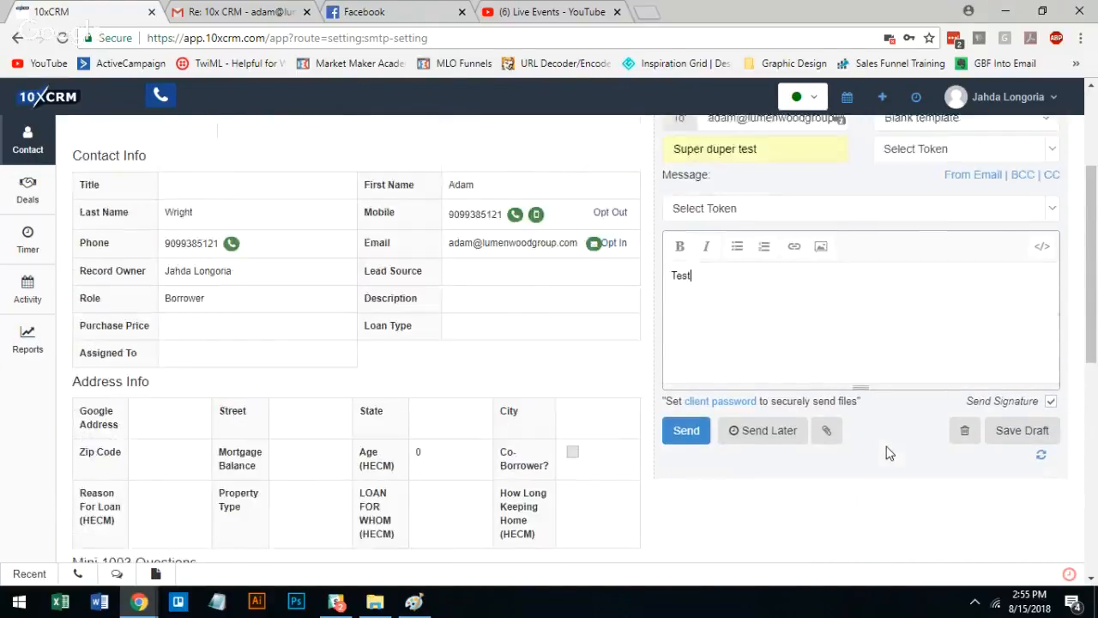
Write an SMS to the contact's mobile number reading "Testing. You're amazing."
scroll(889, 452, up, 2)
click(862, 240)
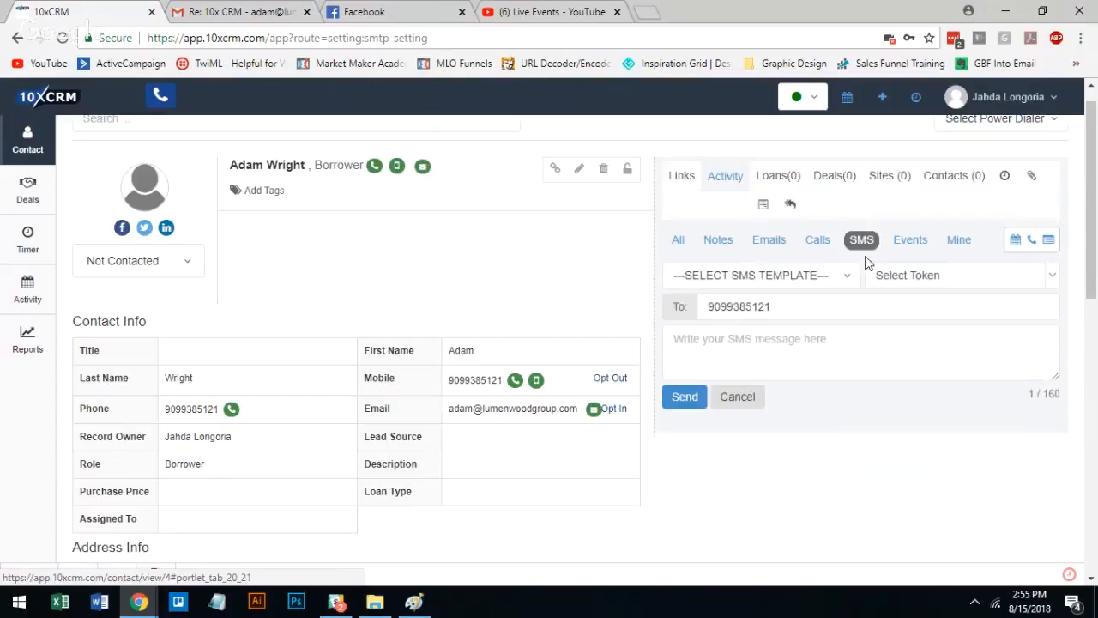
right_click(794, 319)
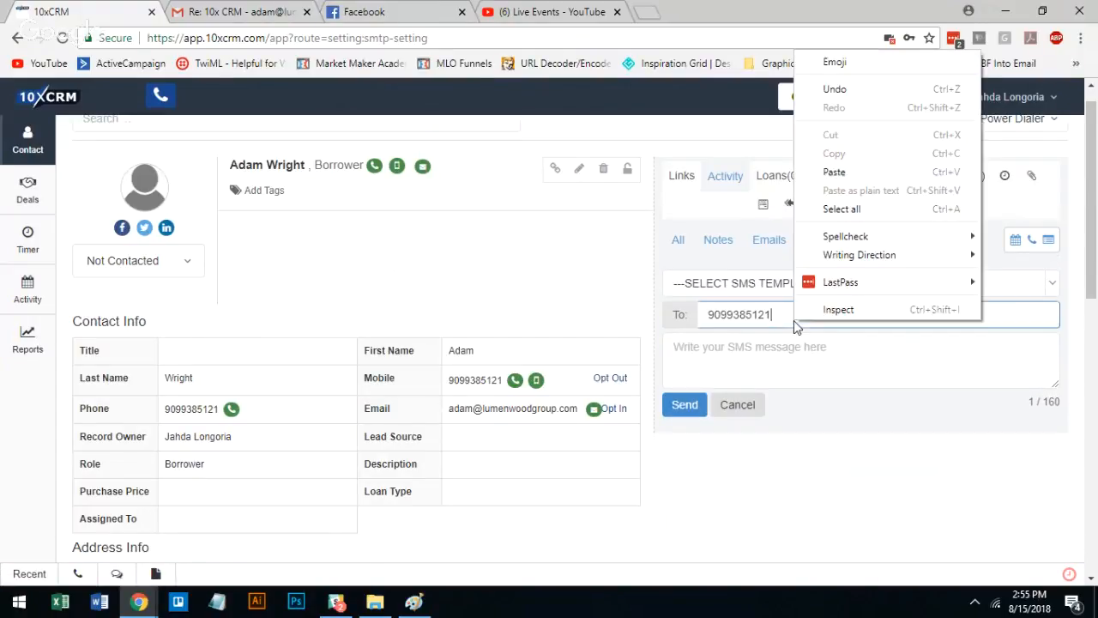
double_click(782, 315)
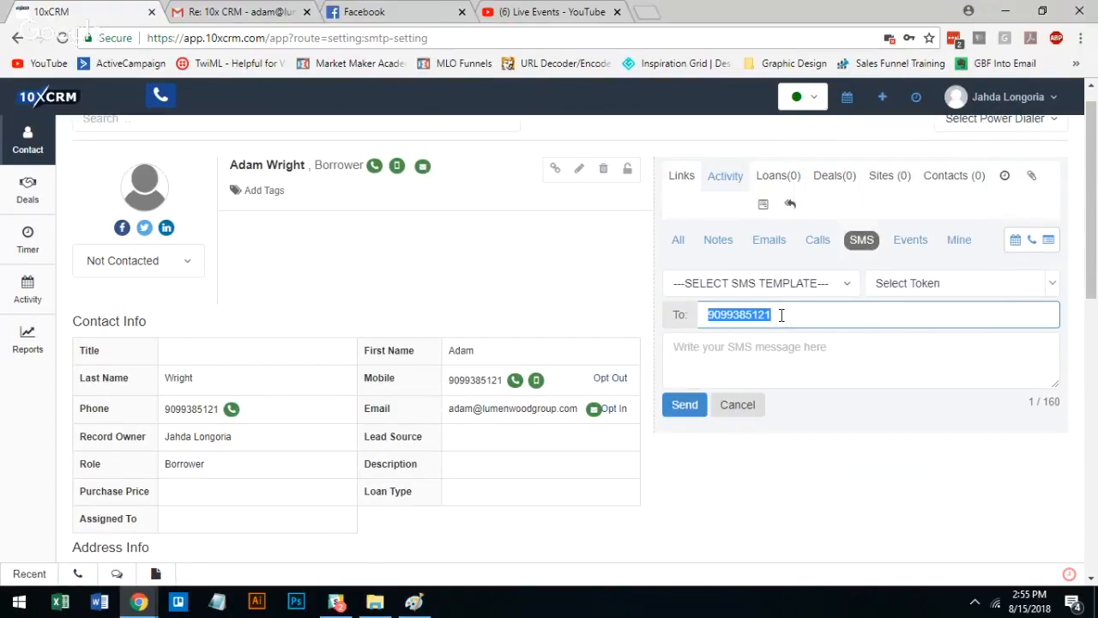
click(792, 345)
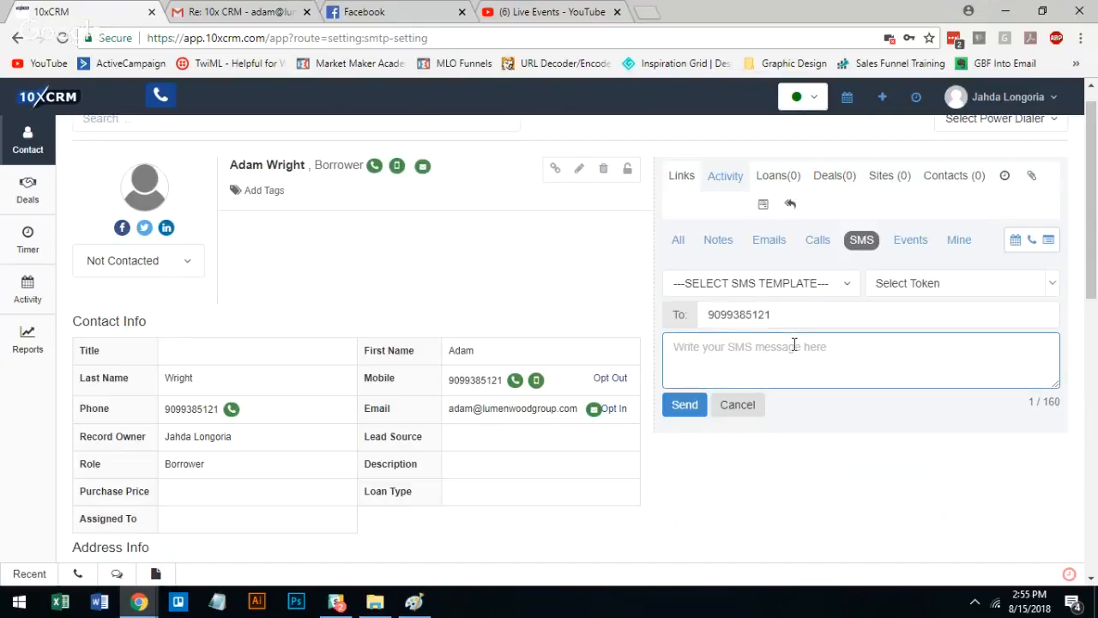
text(Testing. Y)
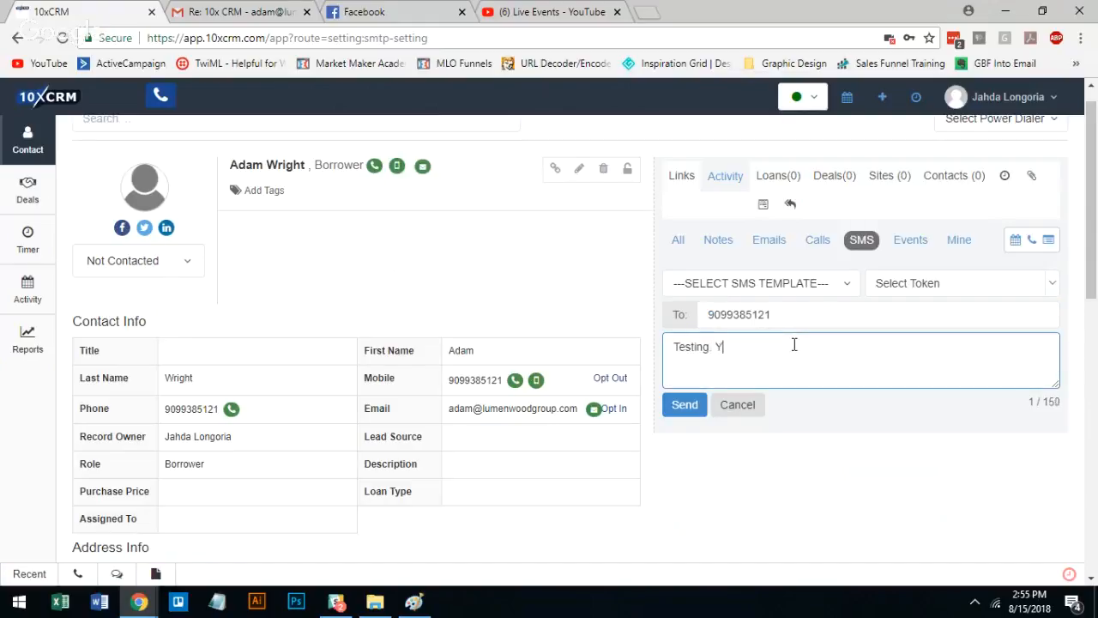
text(ou're amazi)
key(BackSpace)
text(ing.)
Remove the final period from the SMS message and append the First Name token
click(1053, 285)
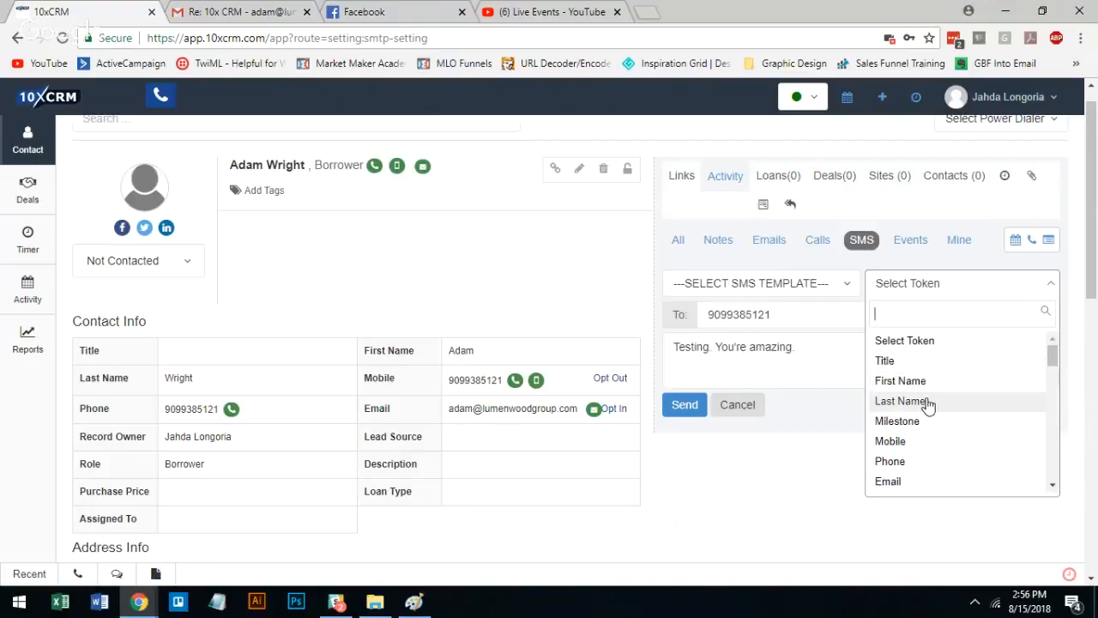
click(812, 352)
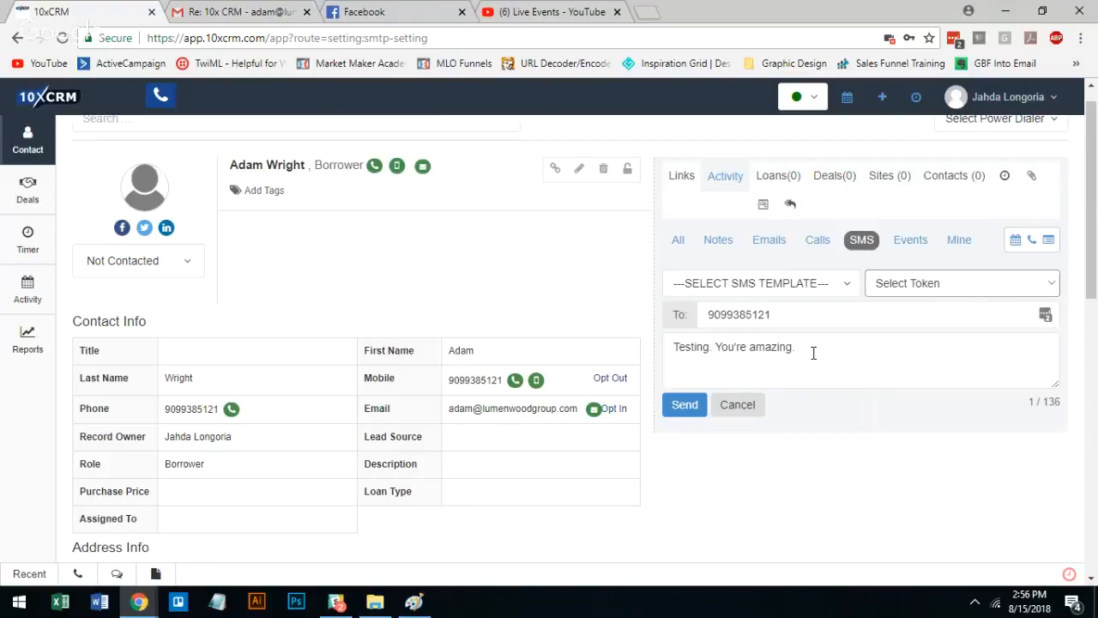
click(809, 350)
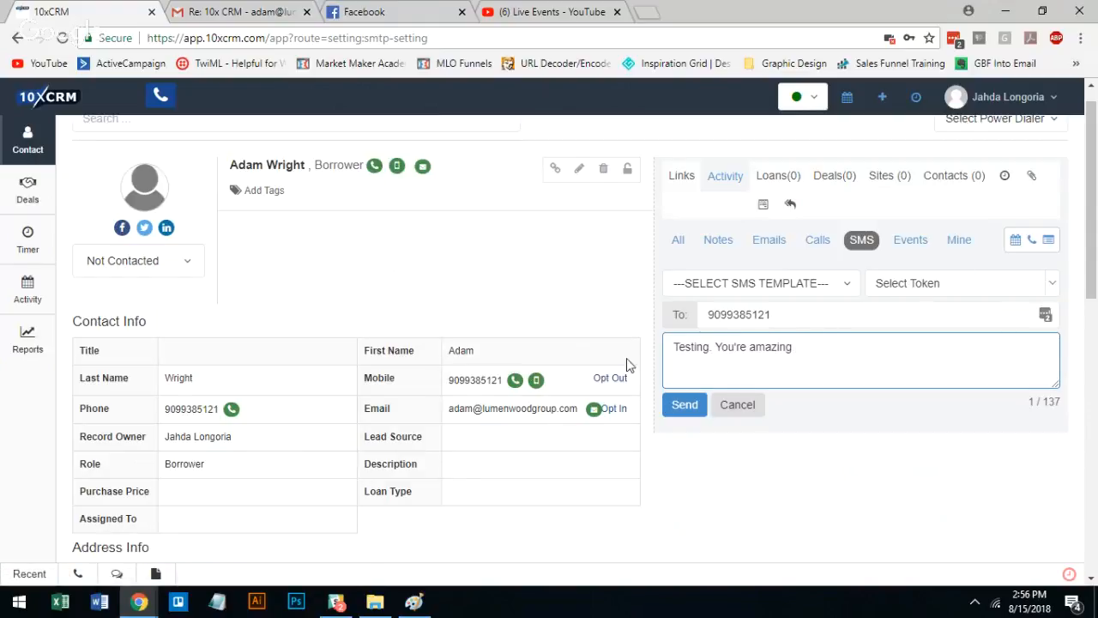
click(1054, 285)
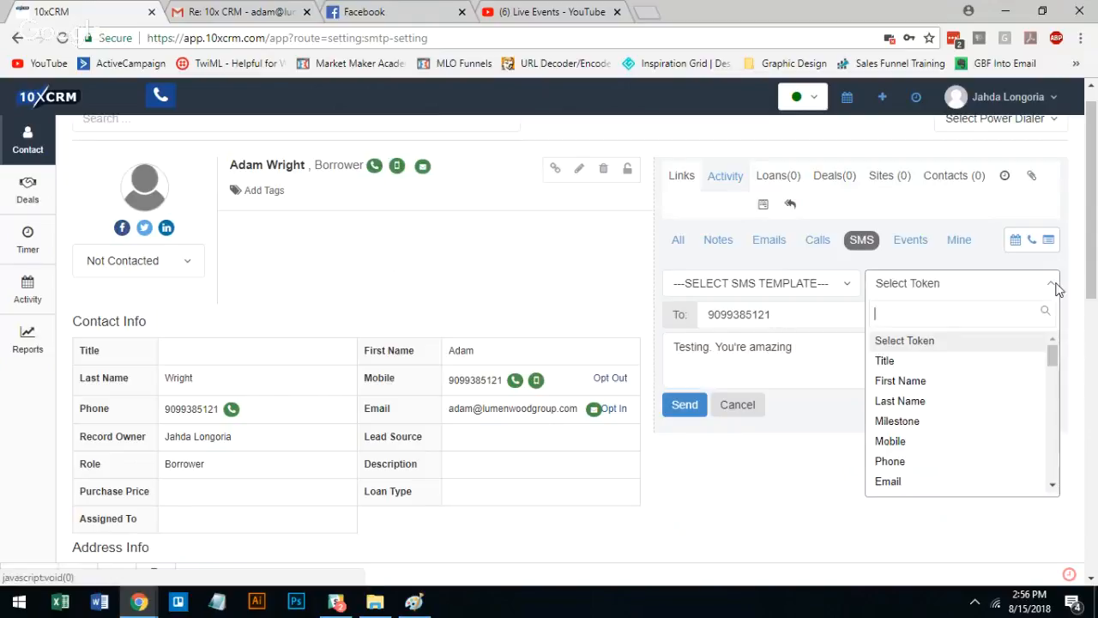
click(921, 379)
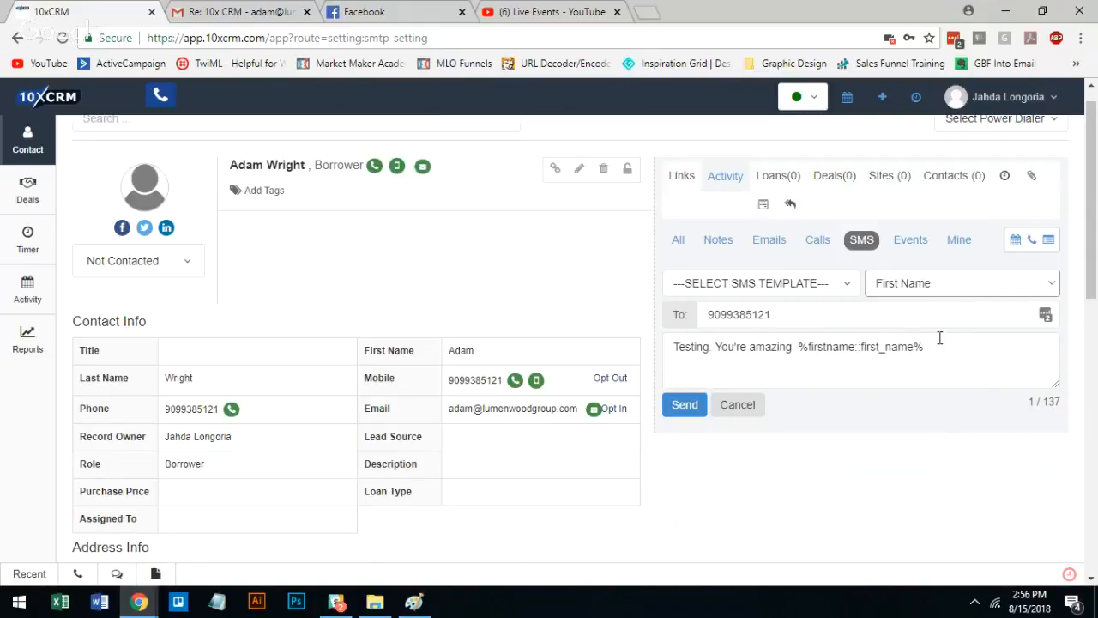
Look through the list of available SMS templates for the contact's message
click(838, 286)
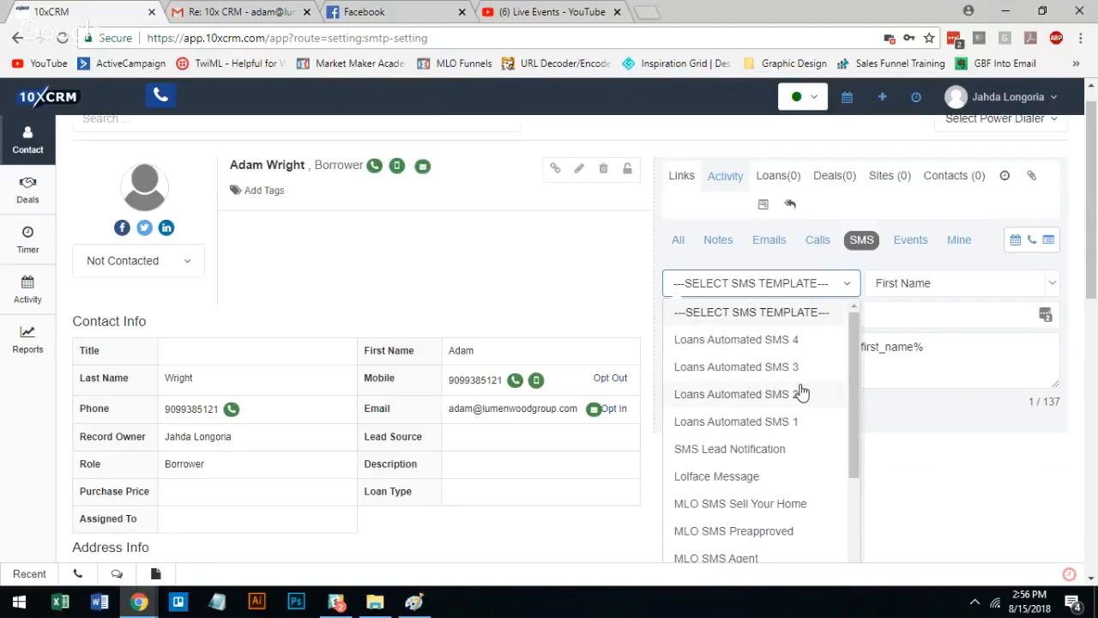
scroll(800, 391, down, 2)
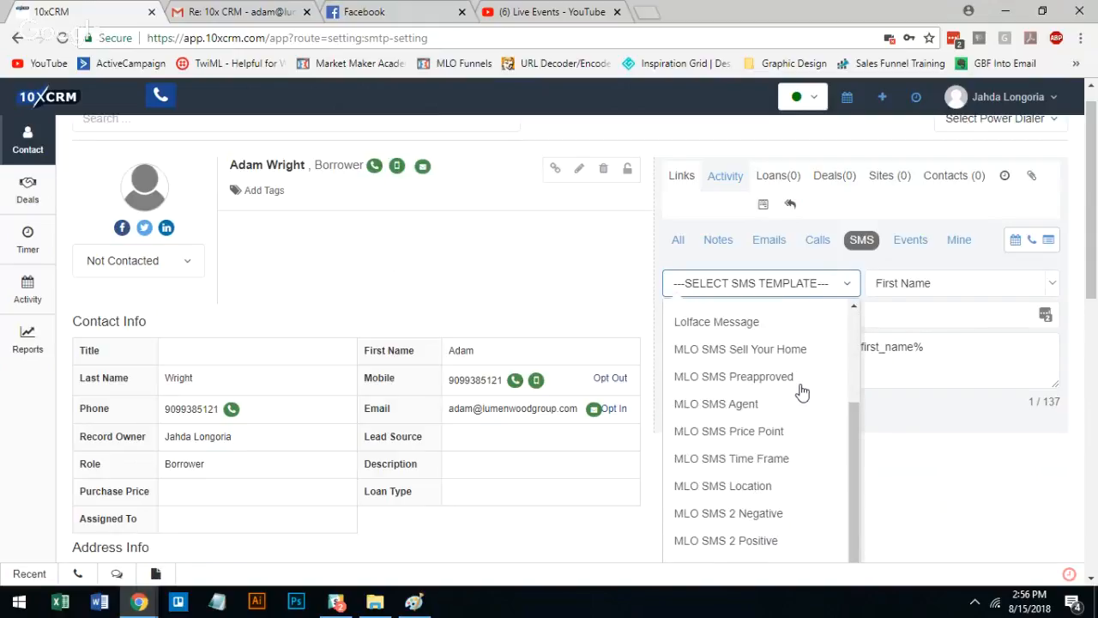
scroll(800, 391, up, 2)
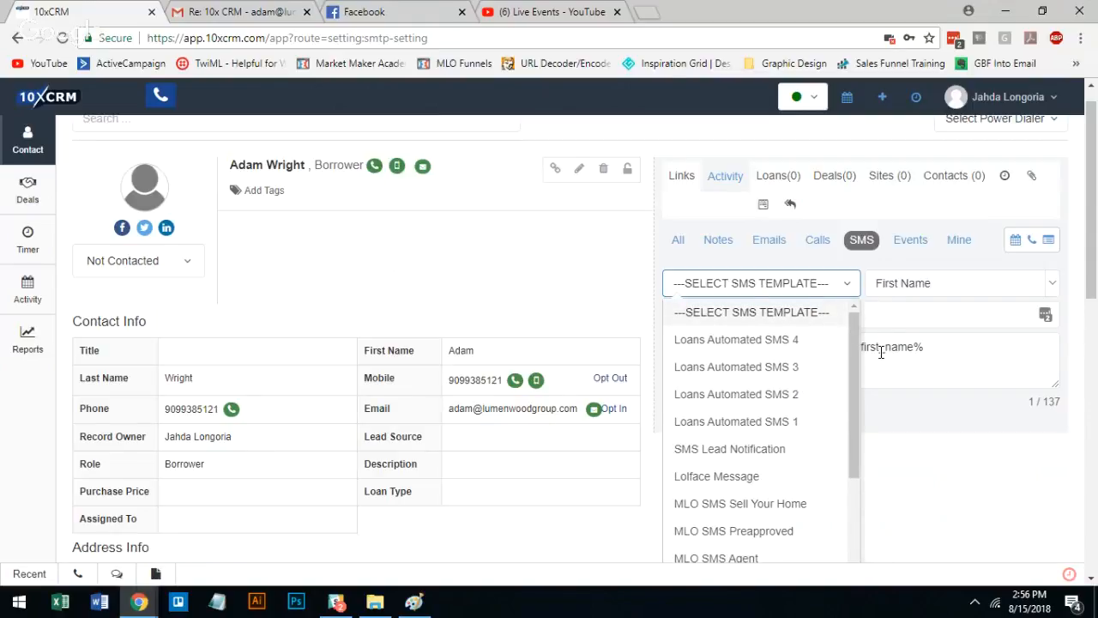
Close the SMS template list, switch to the contact's call activity, and place and end a call to the contact's mobile number
click(949, 364)
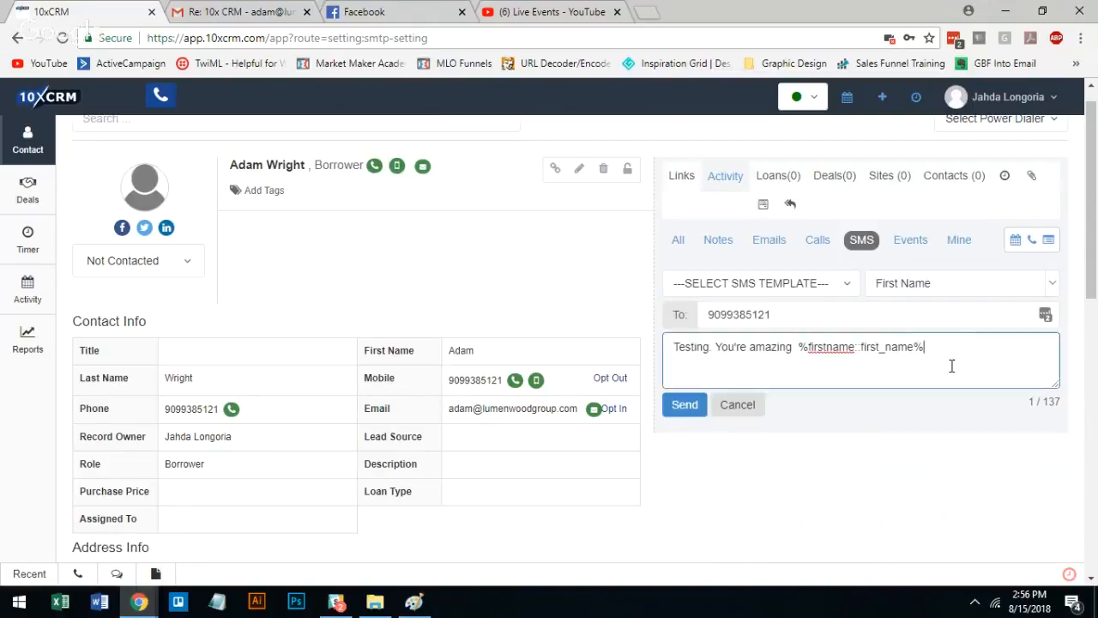
click(832, 247)
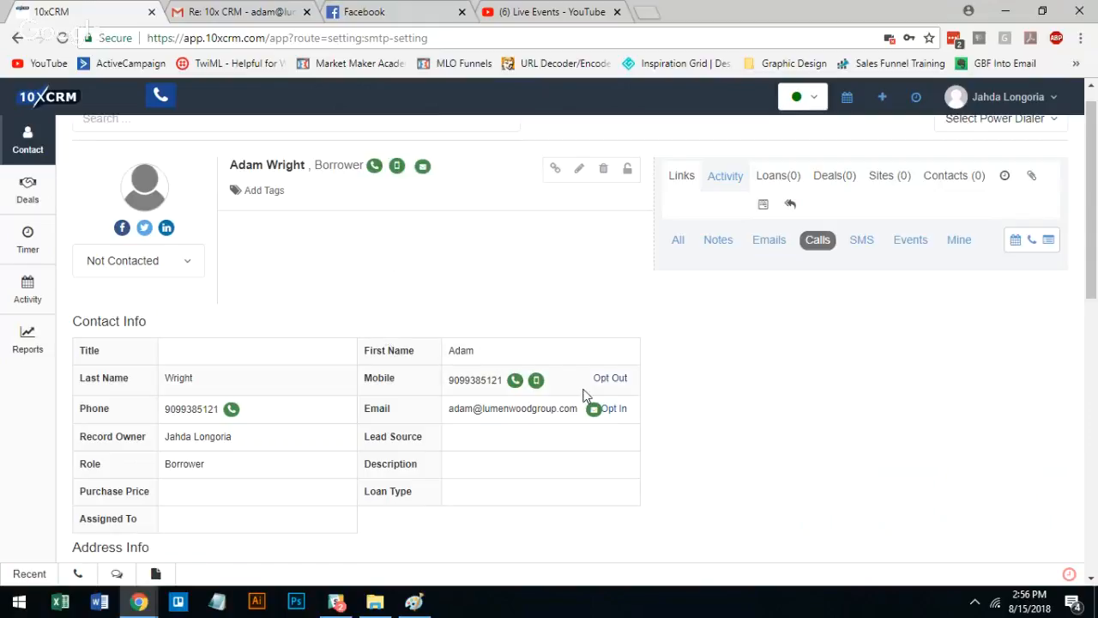
click(516, 383)
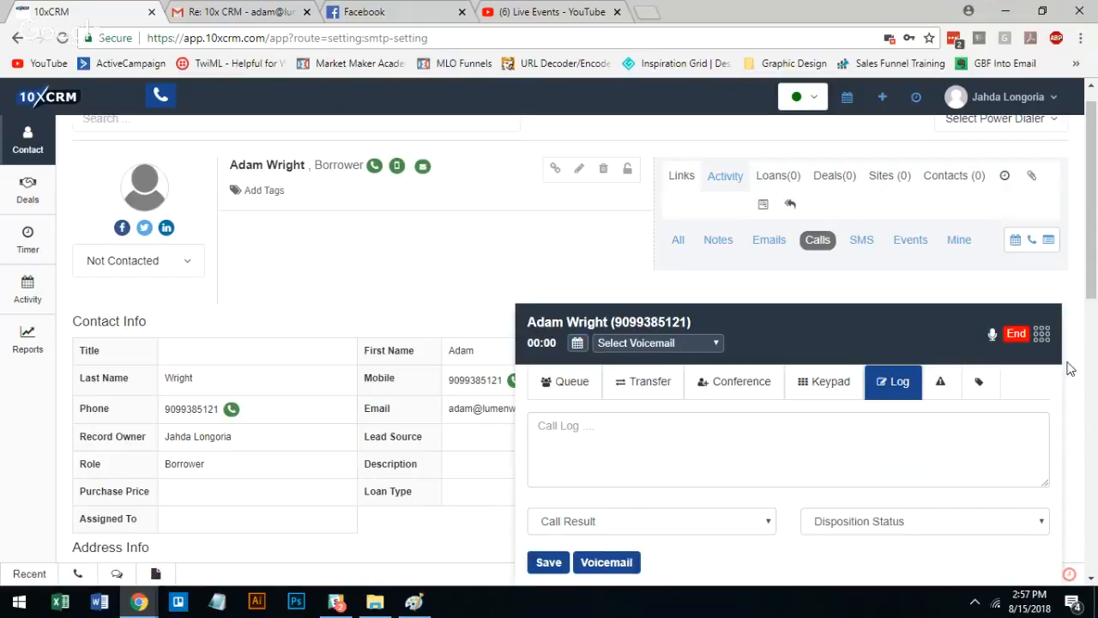
click(1018, 334)
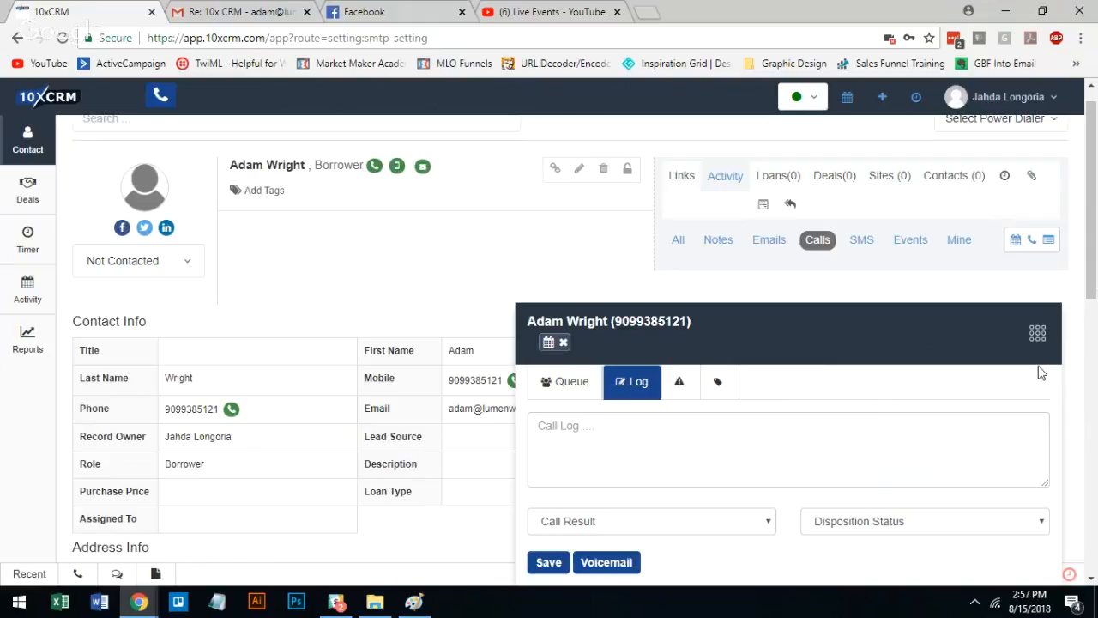
Return to the contact list and dismiss the ended call's window
click(1038, 333)
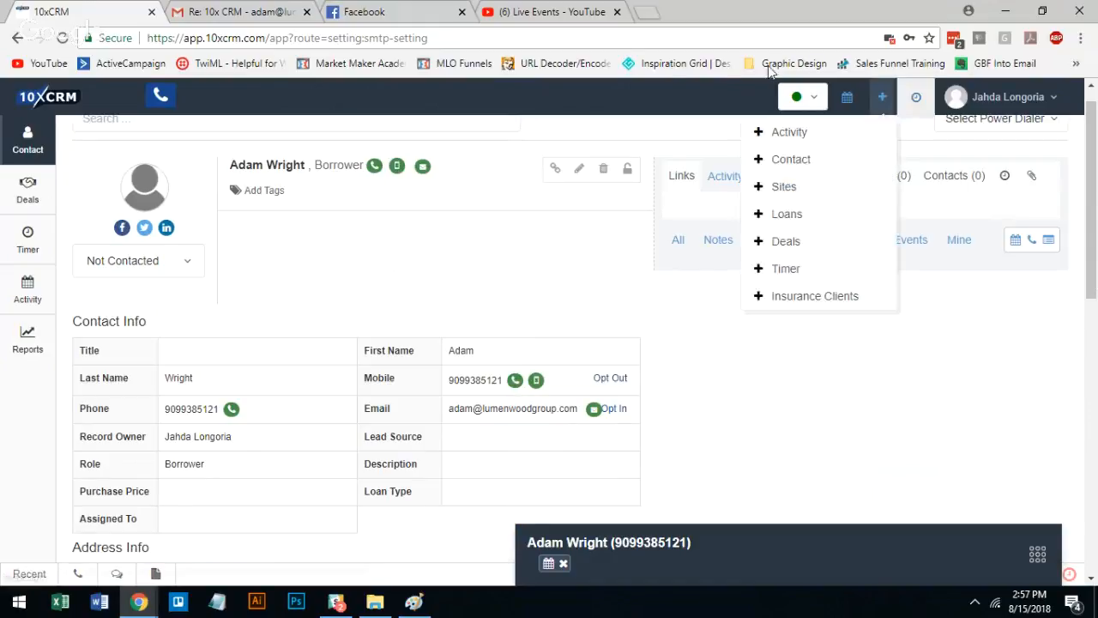
click(31, 133)
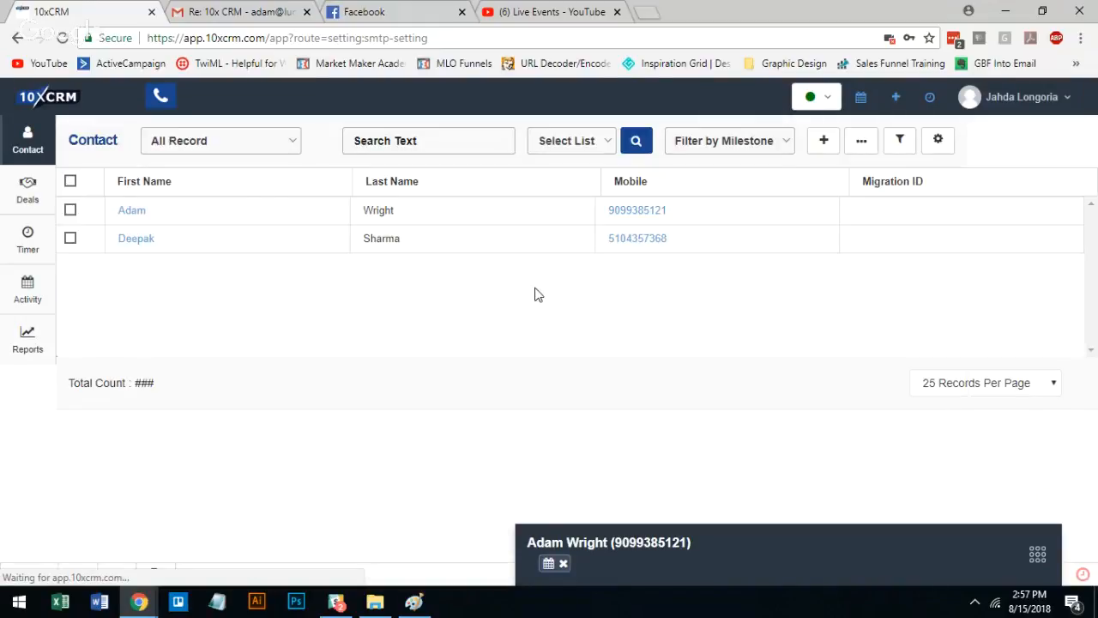
click(563, 564)
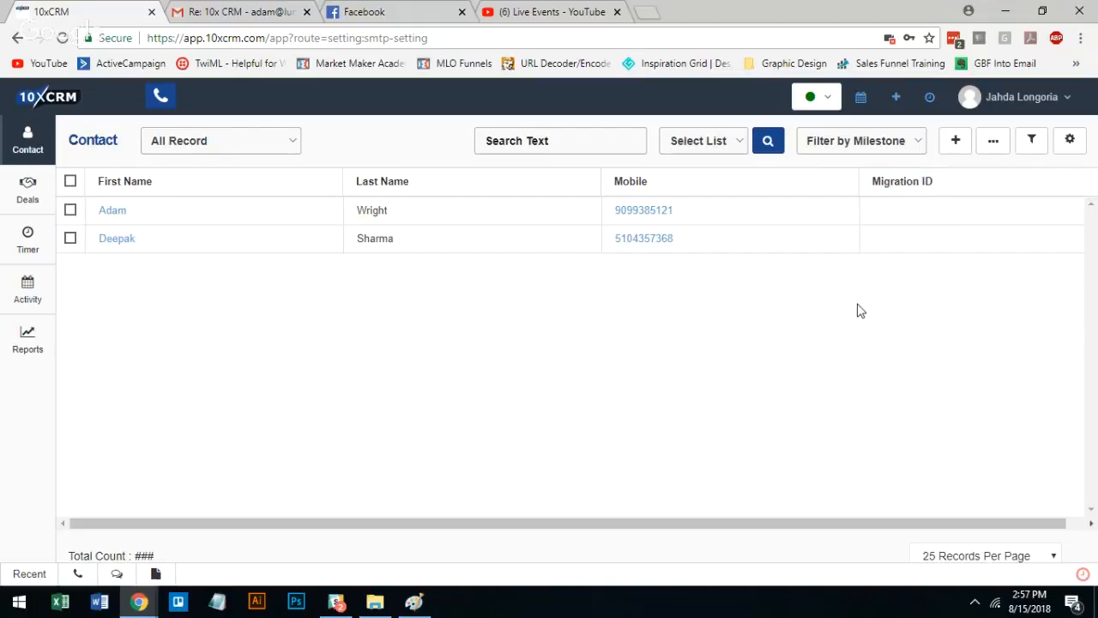
Open the account's Setup area and look over its settings categories
click(1065, 98)
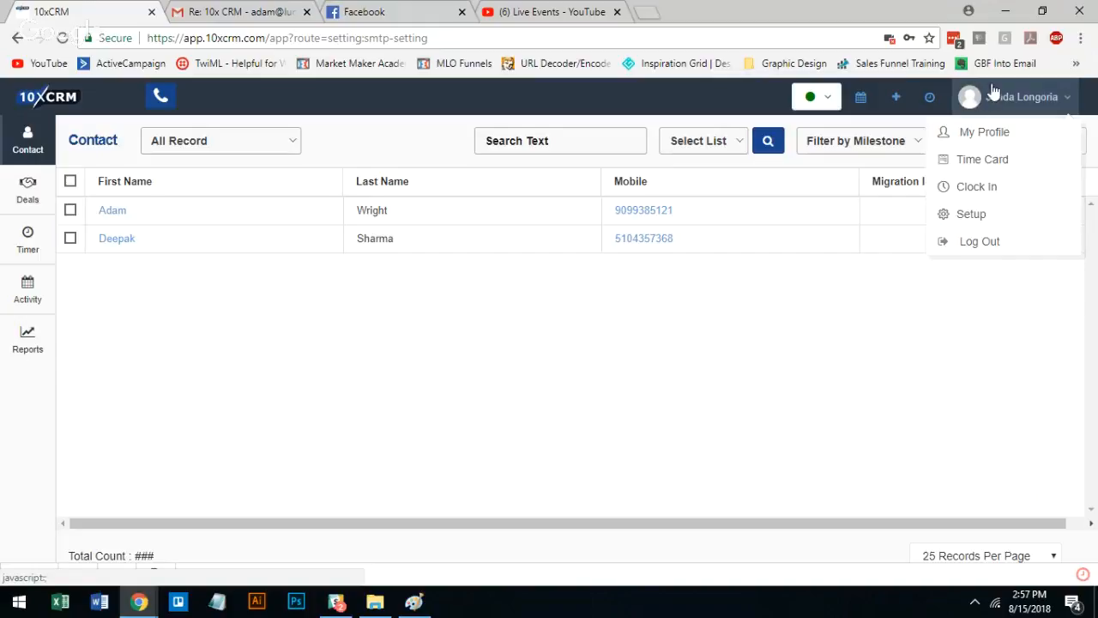
click(1005, 216)
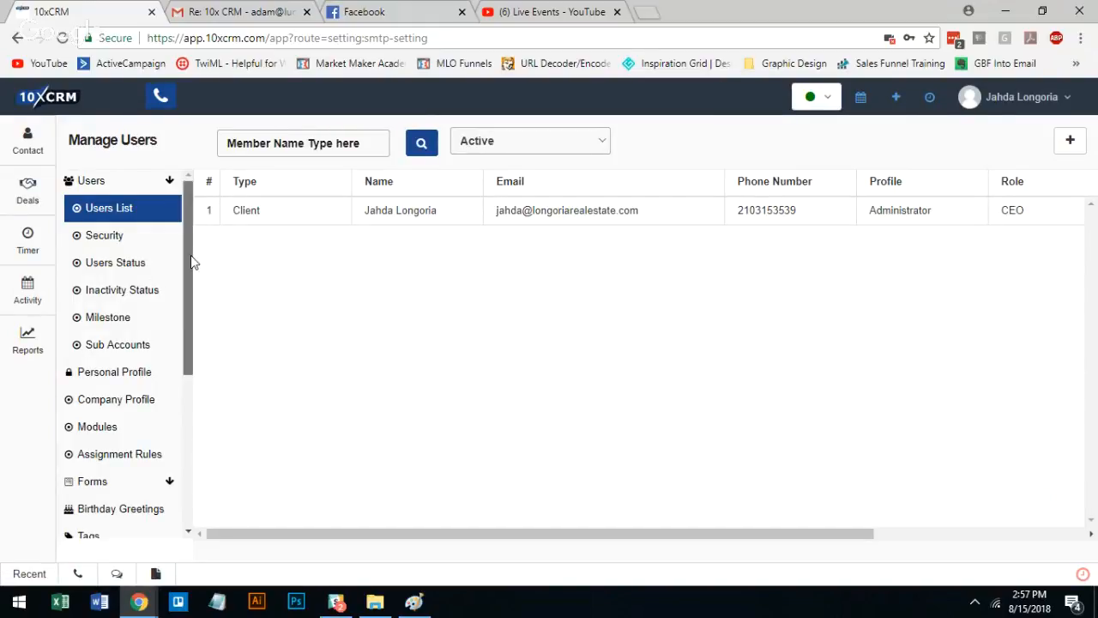
mouse_move(190, 254)
mouse_down()
mouse_move(193, 450)
mouse_move(190, 273)
mouse_up()
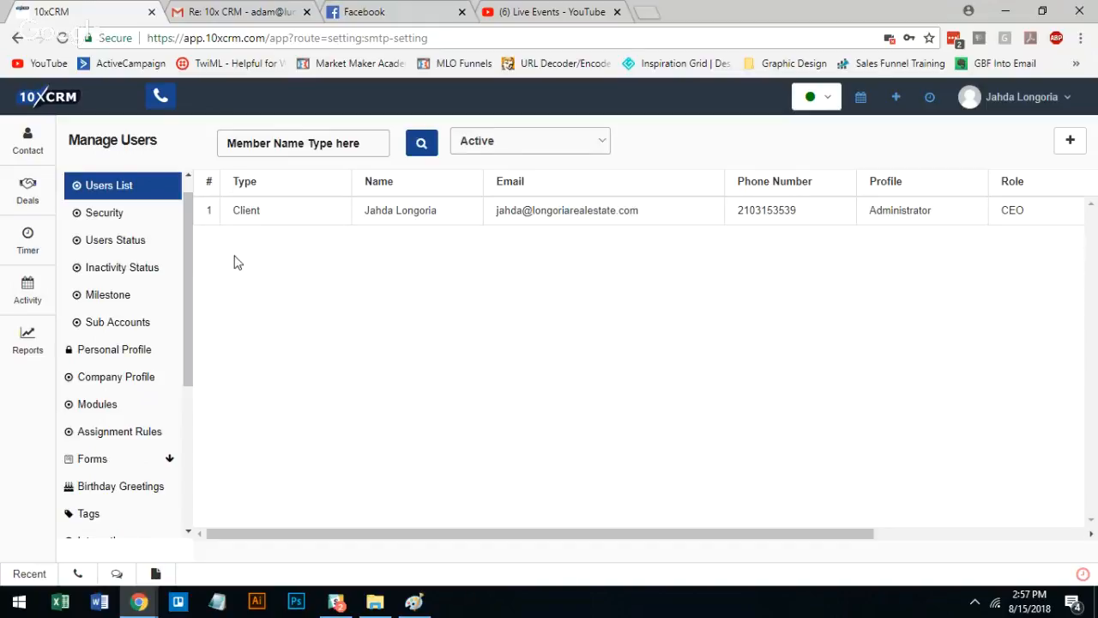
drag(193, 253, 188, 223)
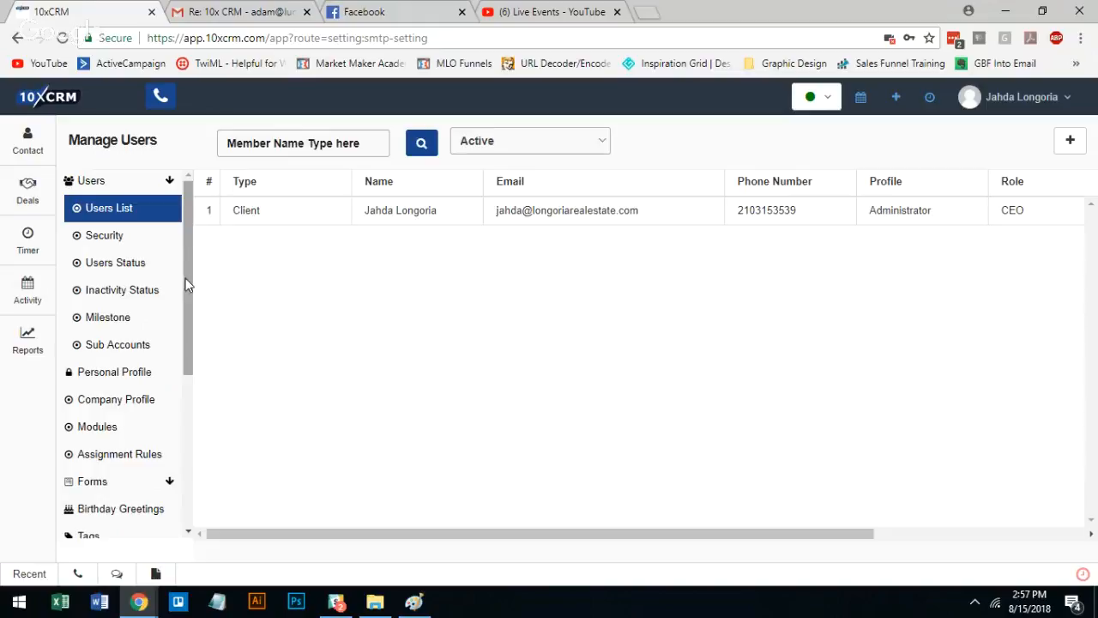
right_click(188, 278)
click(183, 250)
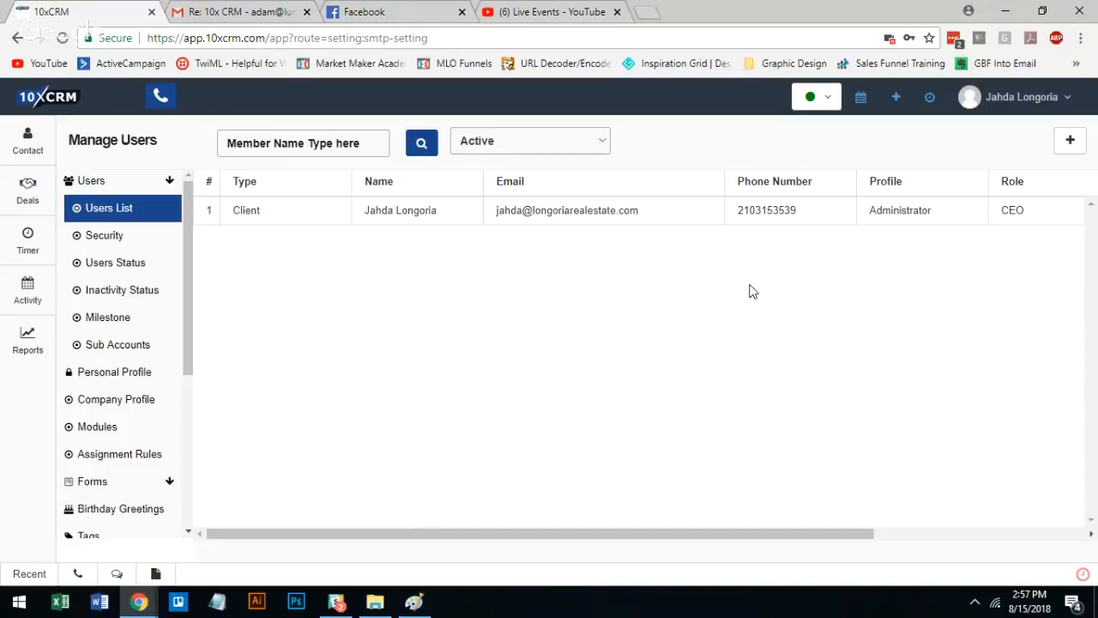
click(1021, 101)
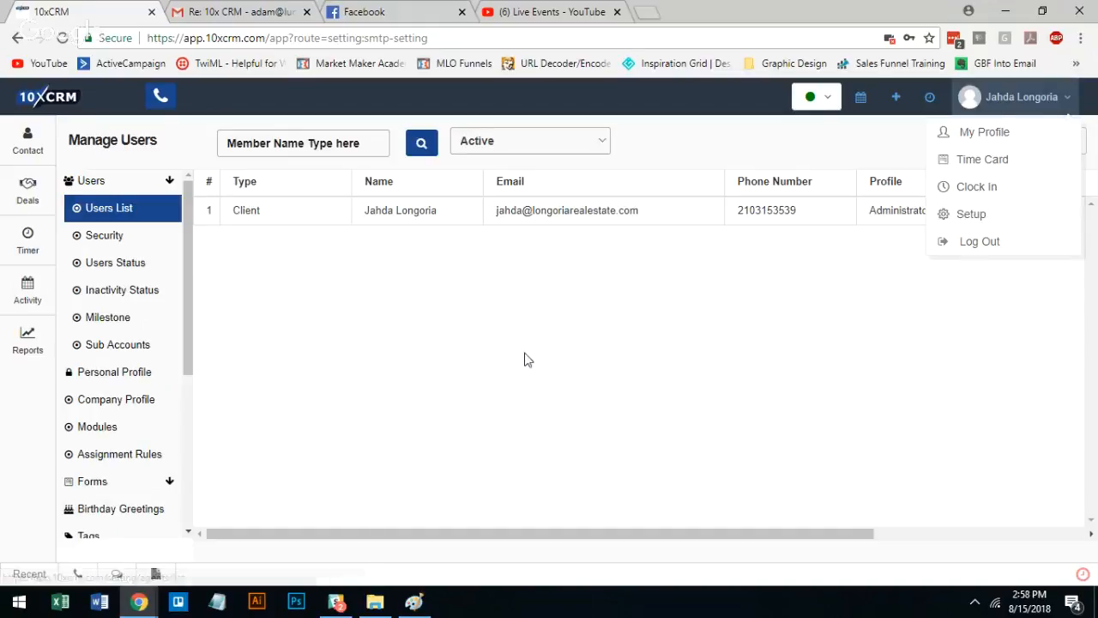
Go to the Sequences settings under Templates and open the Real Estate Sequence
drag(187, 255, 171, 449)
click(115, 503)
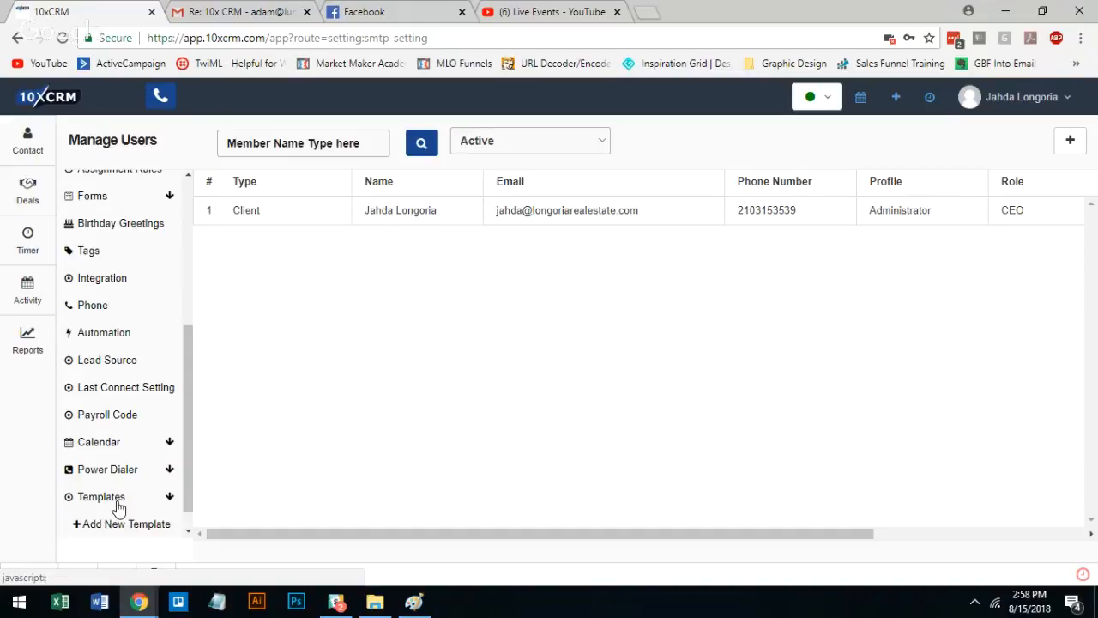
drag(192, 354, 163, 472)
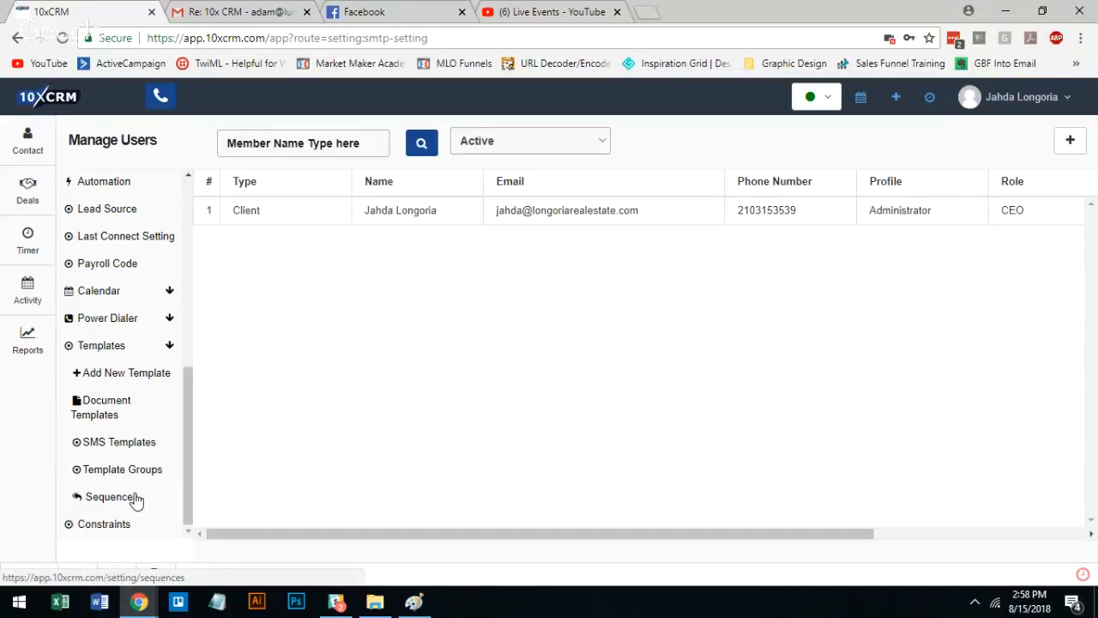
click(136, 499)
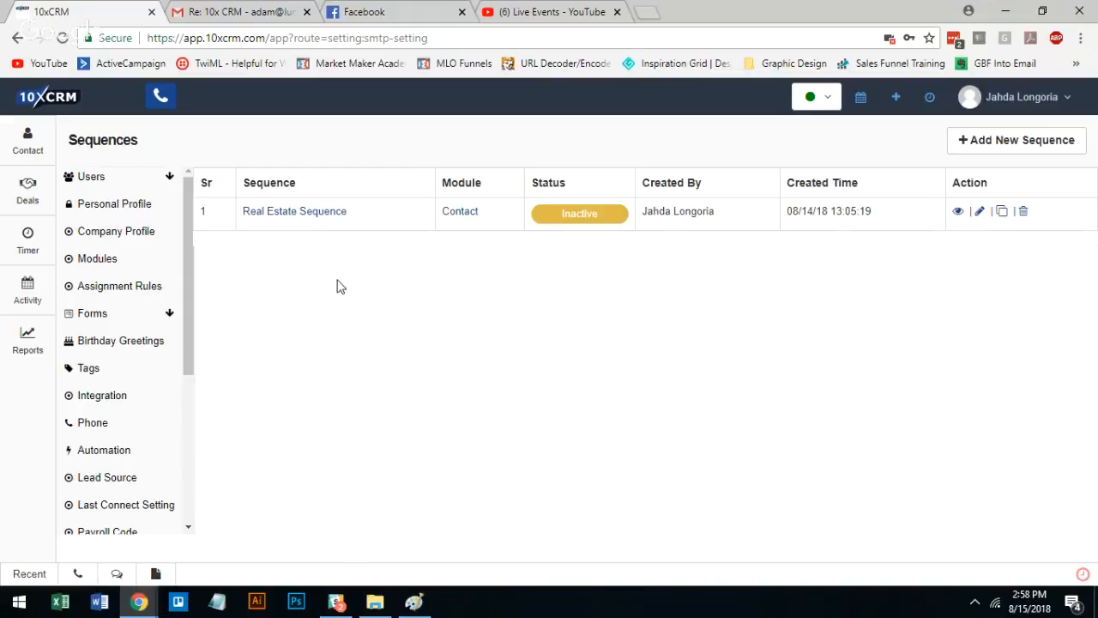
click(322, 215)
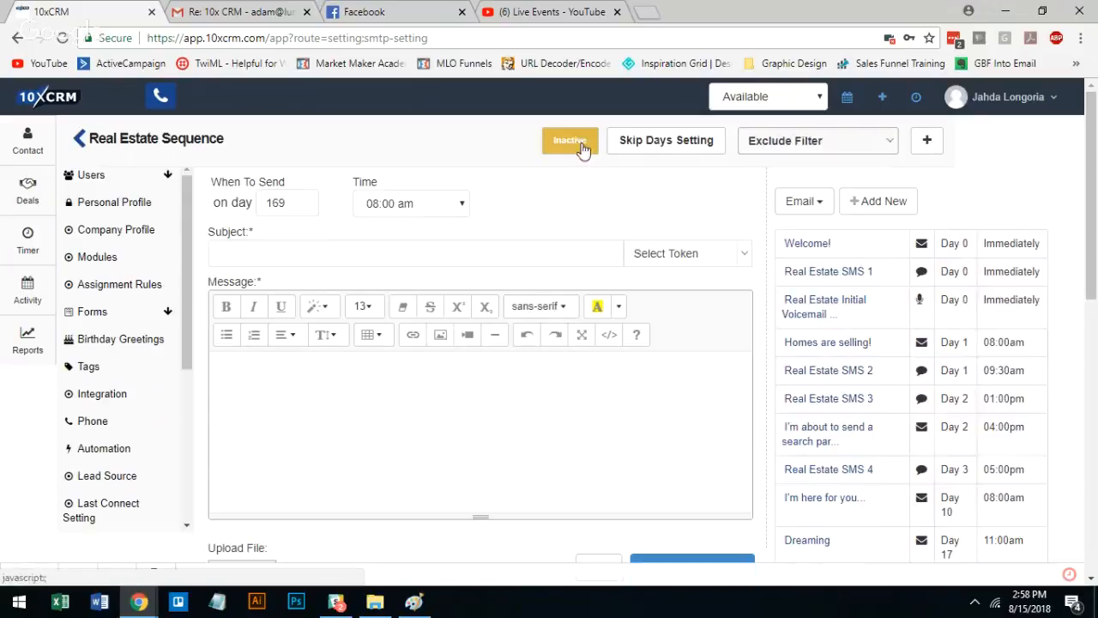
Activate the Real Estate Sequence and set it back to inactive
click(588, 148)
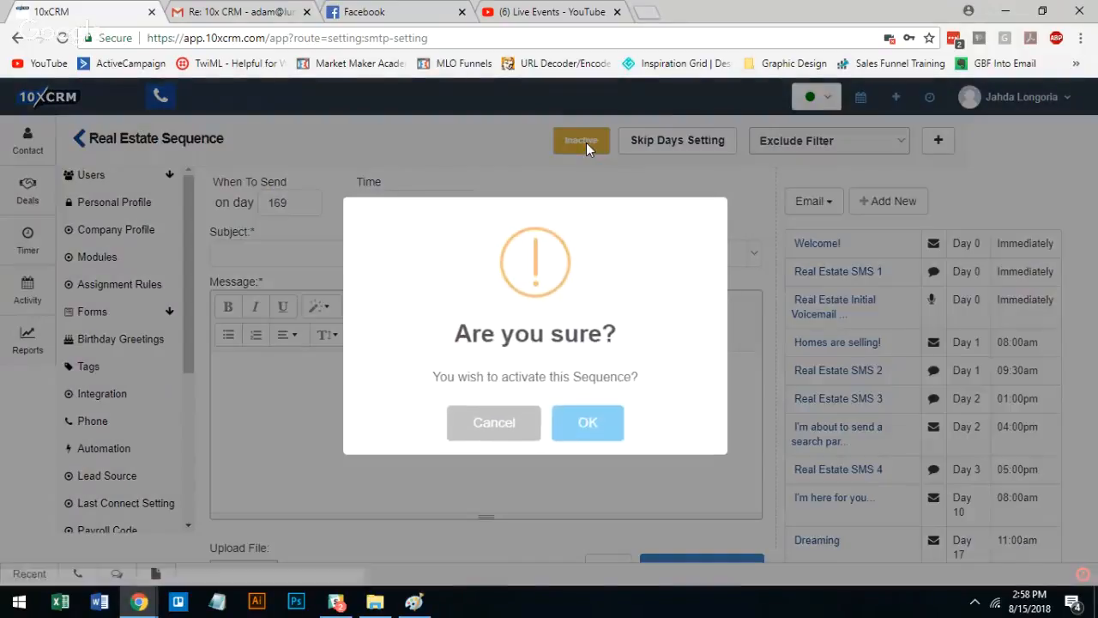
click(590, 421)
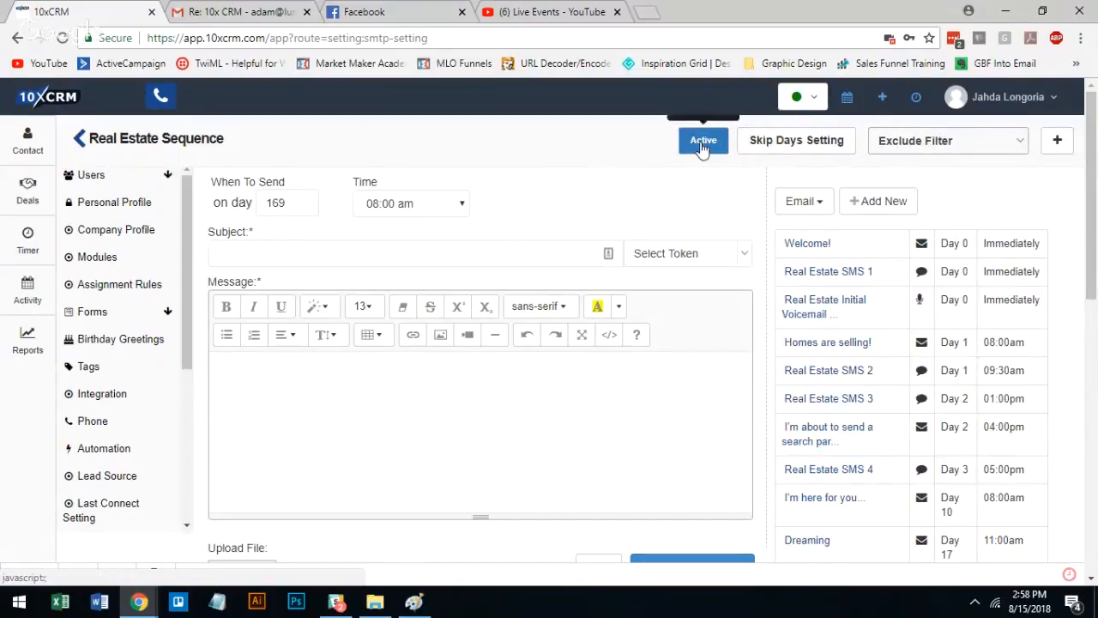
click(704, 142)
click(592, 422)
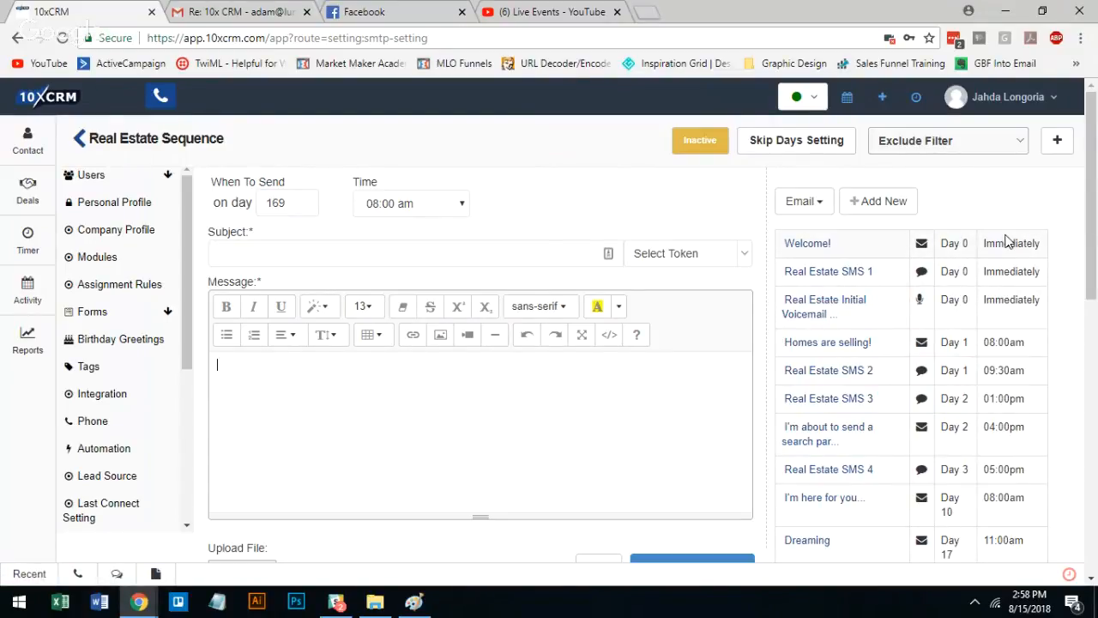
Look over the Real Estate Sequence's schedule of messages and open its Welcome! email
scroll(1008, 253, down, 1)
scroll(1008, 245, up, 1)
right_click(826, 248)
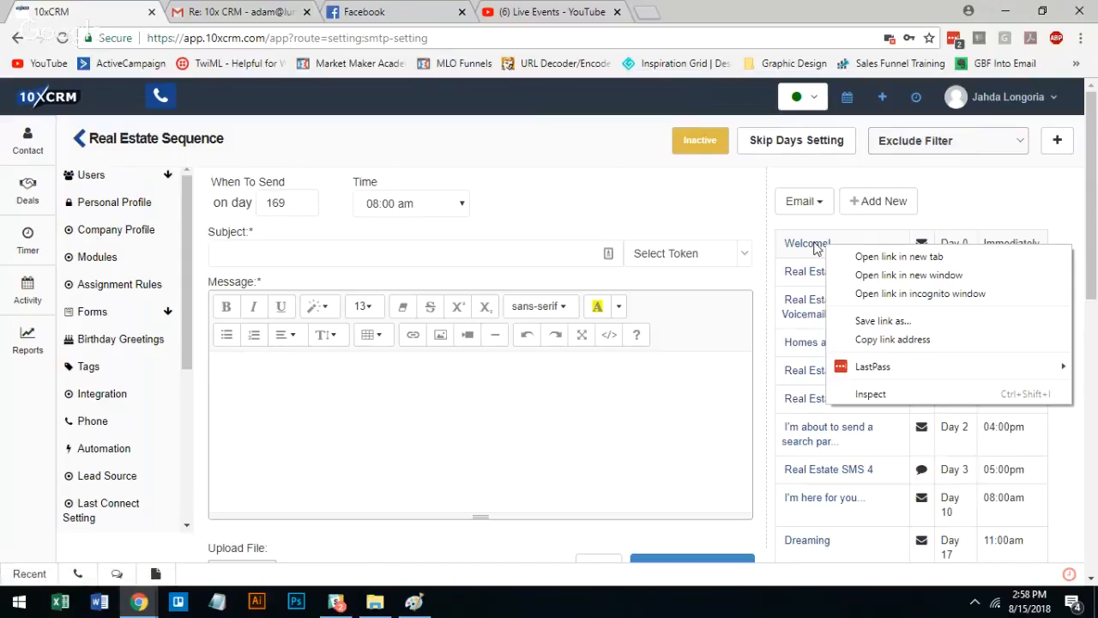
click(1091, 255)
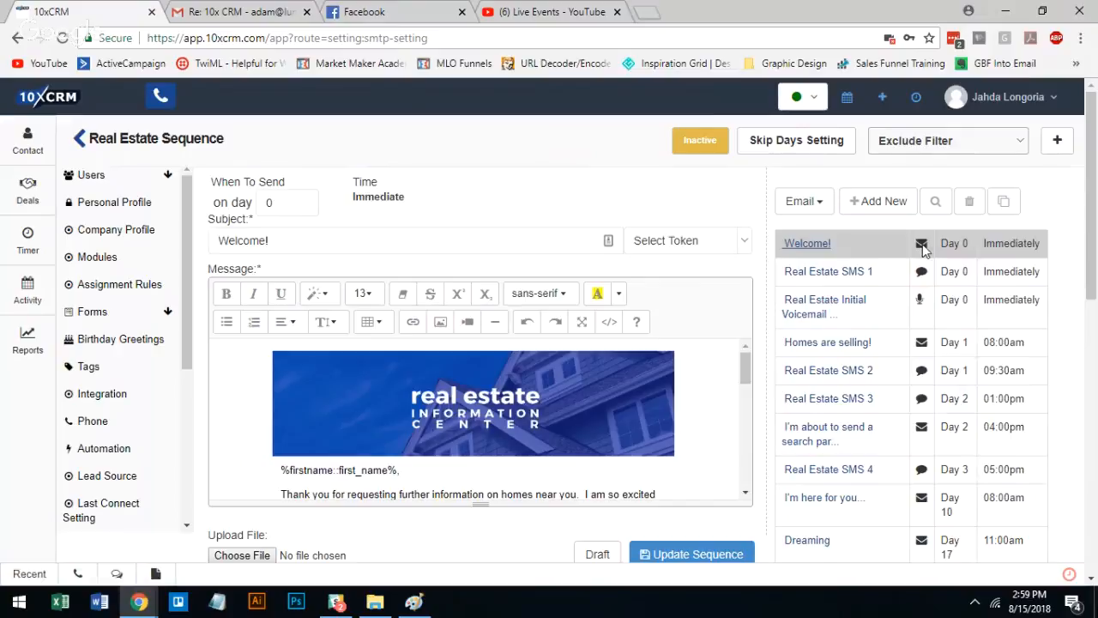
View the Real Estate SMS 1 and Real Estate Initial Voicemail entries, and return to the Welcome! email
click(844, 273)
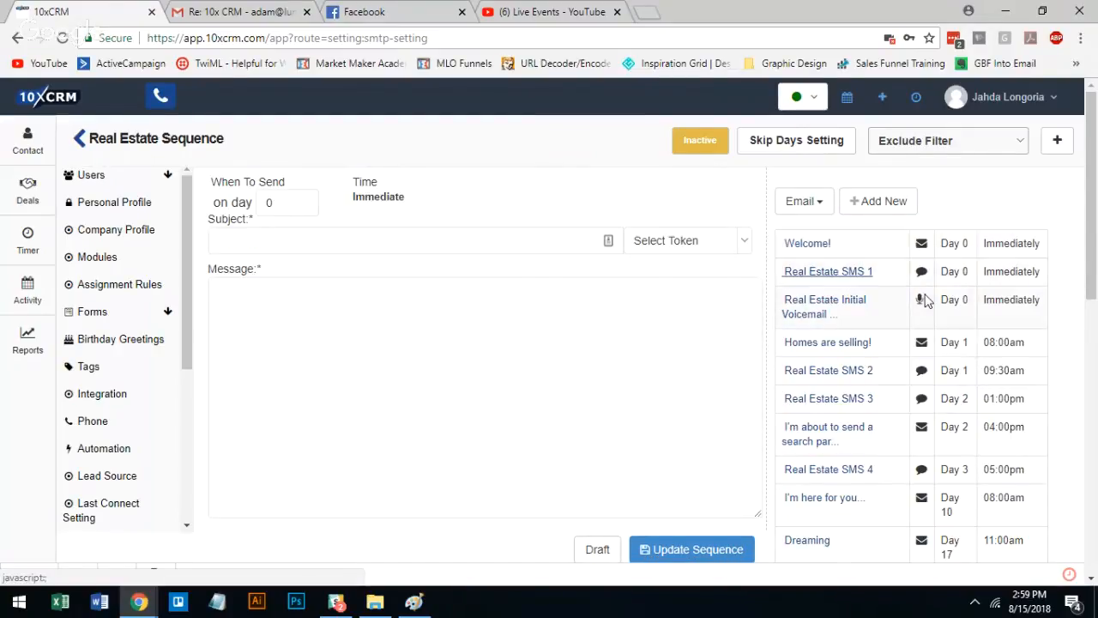
click(849, 310)
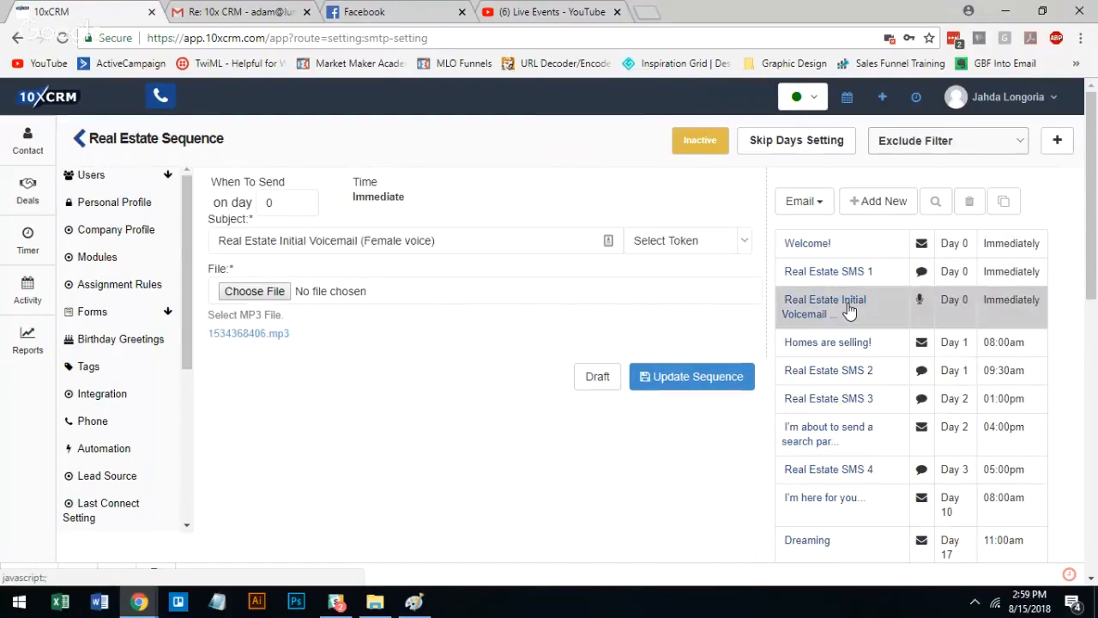
click(809, 245)
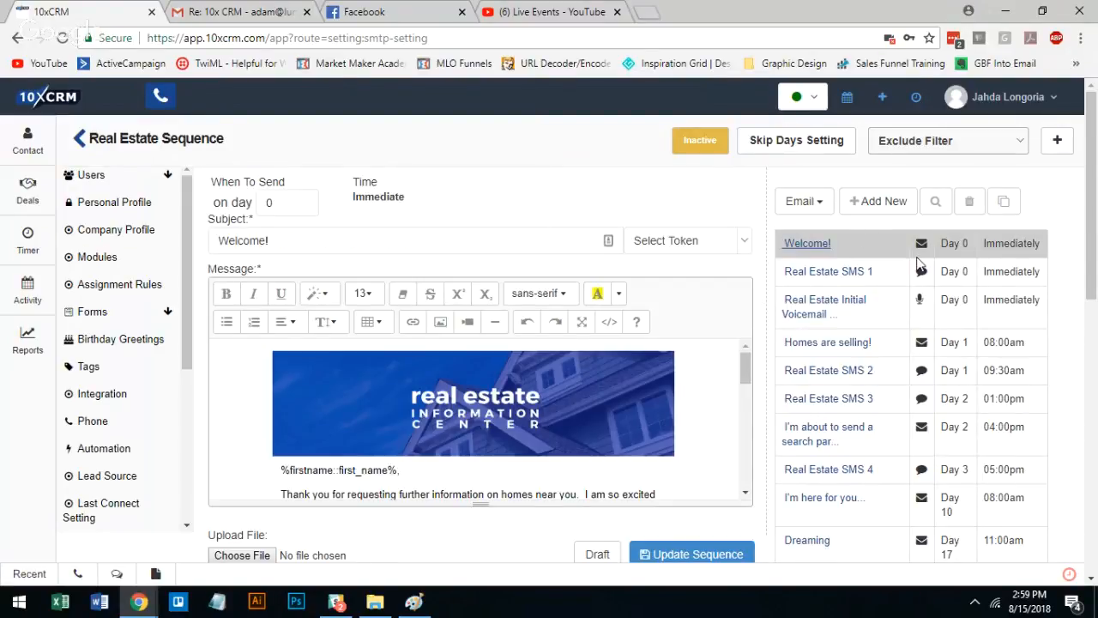
scroll(918, 264, down, 8)
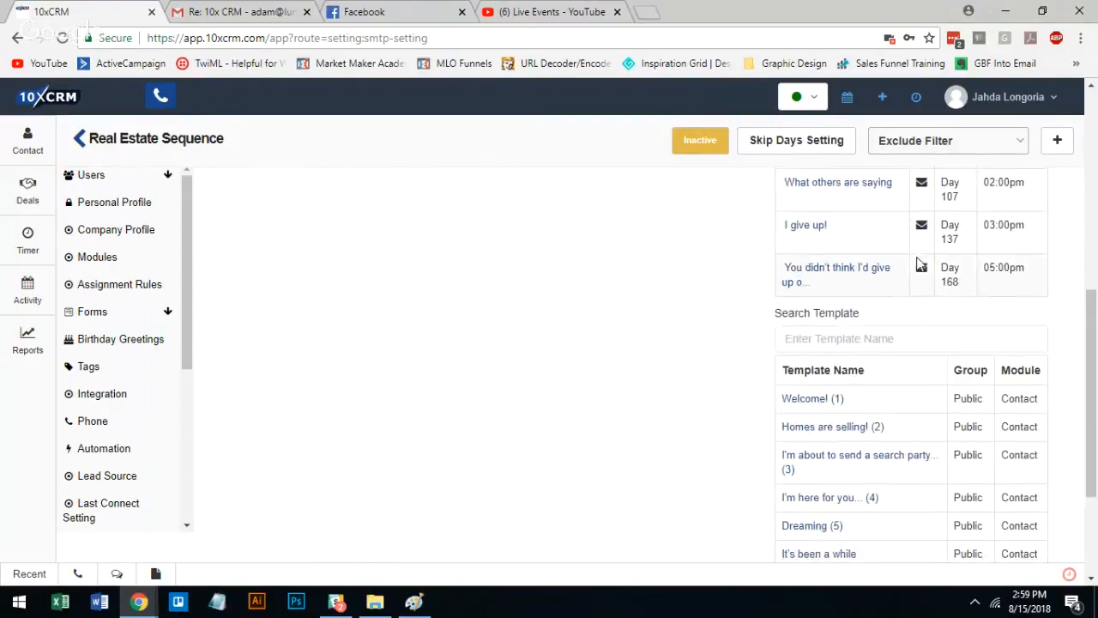
scroll(858, 222, up, 4)
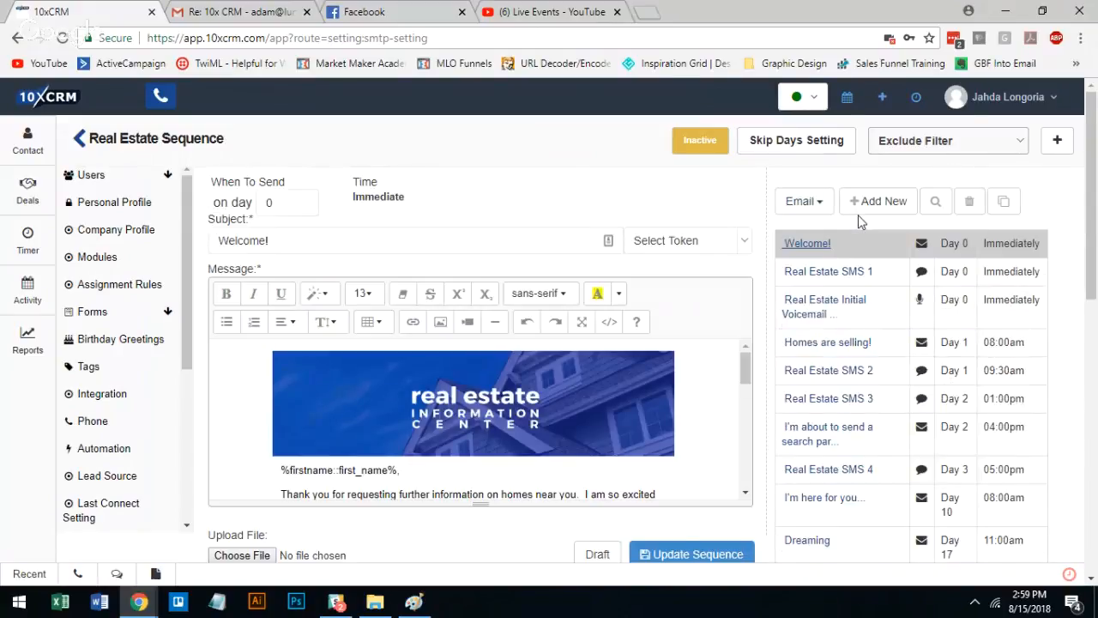
right_click(1090, 238)
right_click(1089, 213)
click(821, 246)
Examine the first name token in the greeting of the Welcome! email
scroll(748, 370, down, 1)
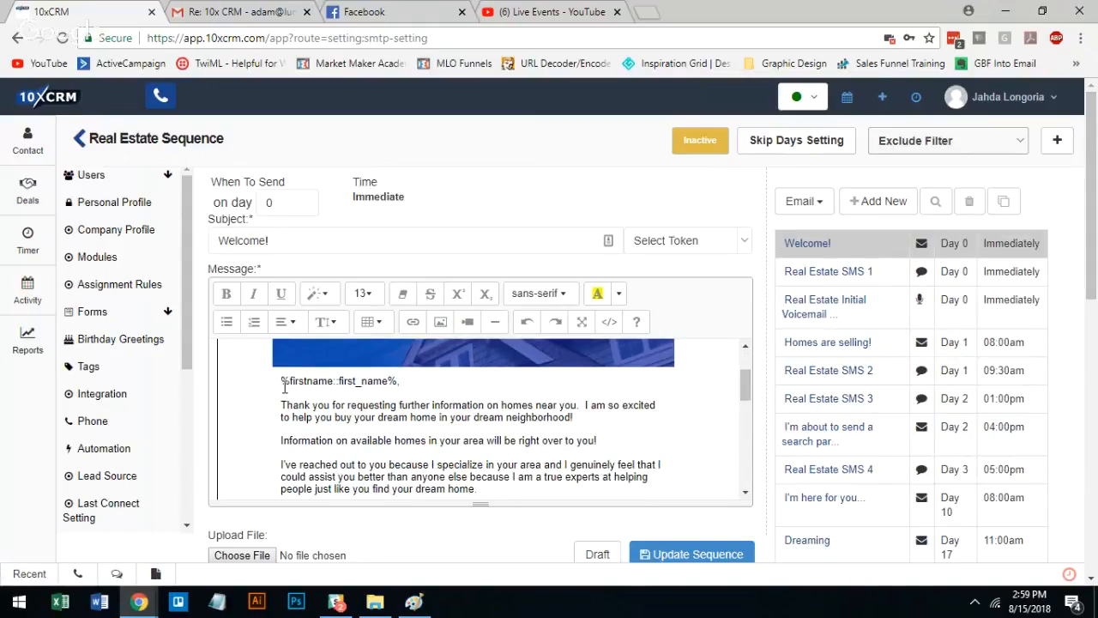
drag(280, 381, 398, 384)
click(453, 381)
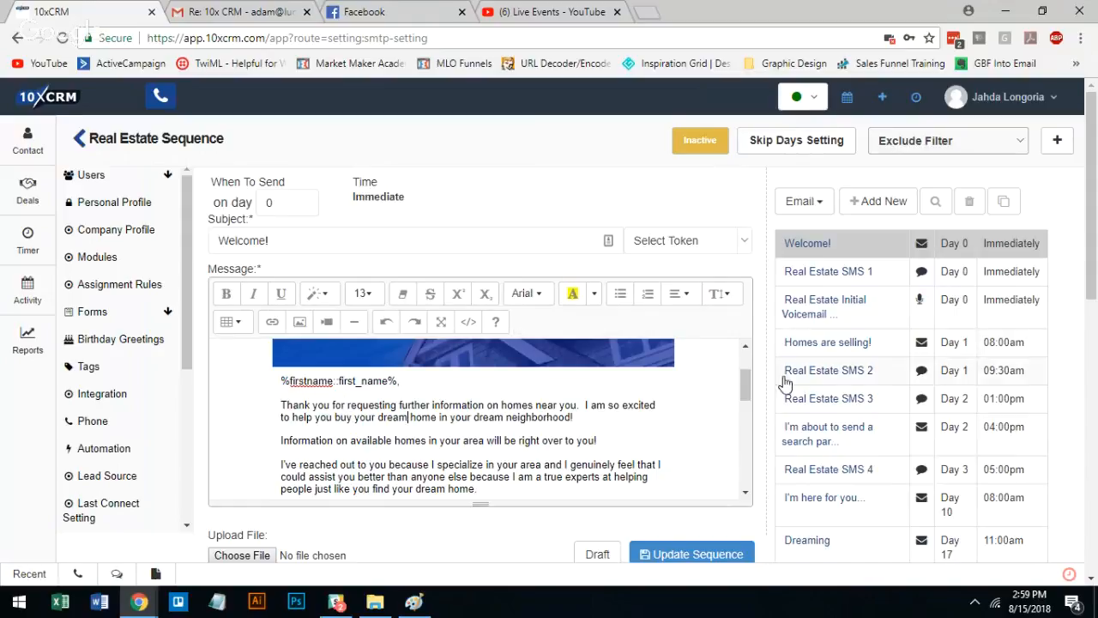
Examine the record owner token beneath the "Kind regards" closing of the Welcome! email
drag(751, 389, 743, 426)
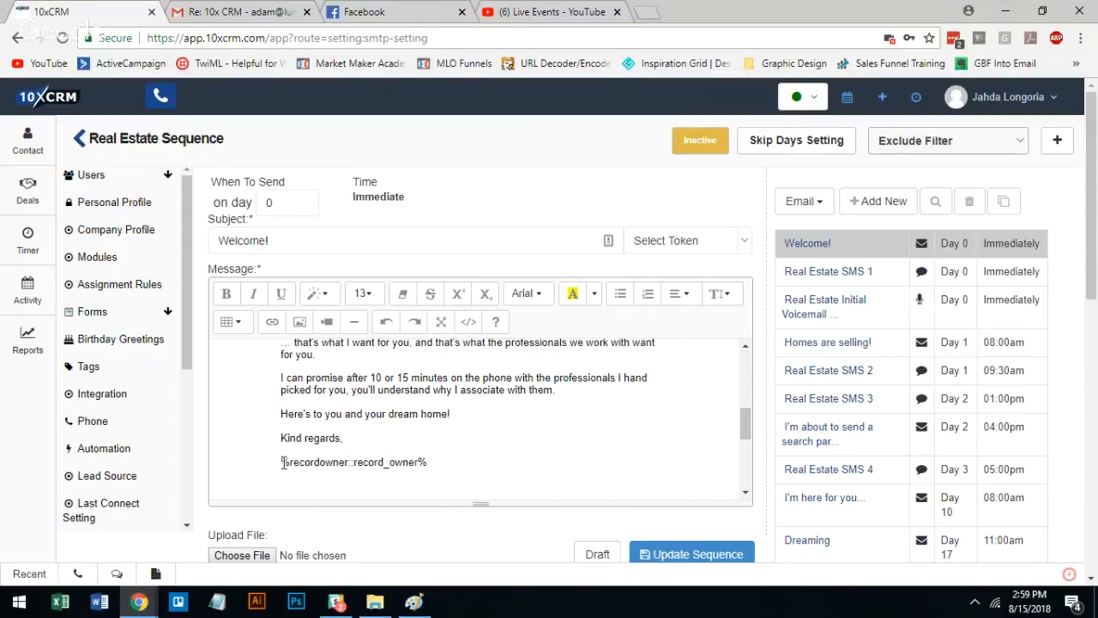
drag(283, 461, 391, 502)
drag(391, 367, 436, 350)
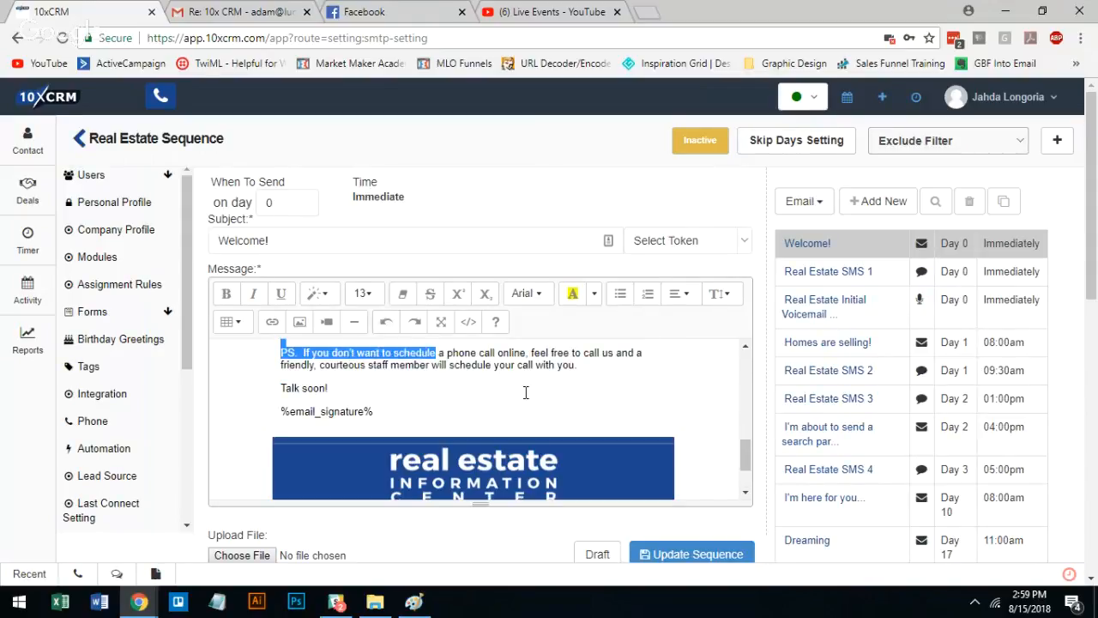
click(527, 393)
scroll(757, 454, up, 1)
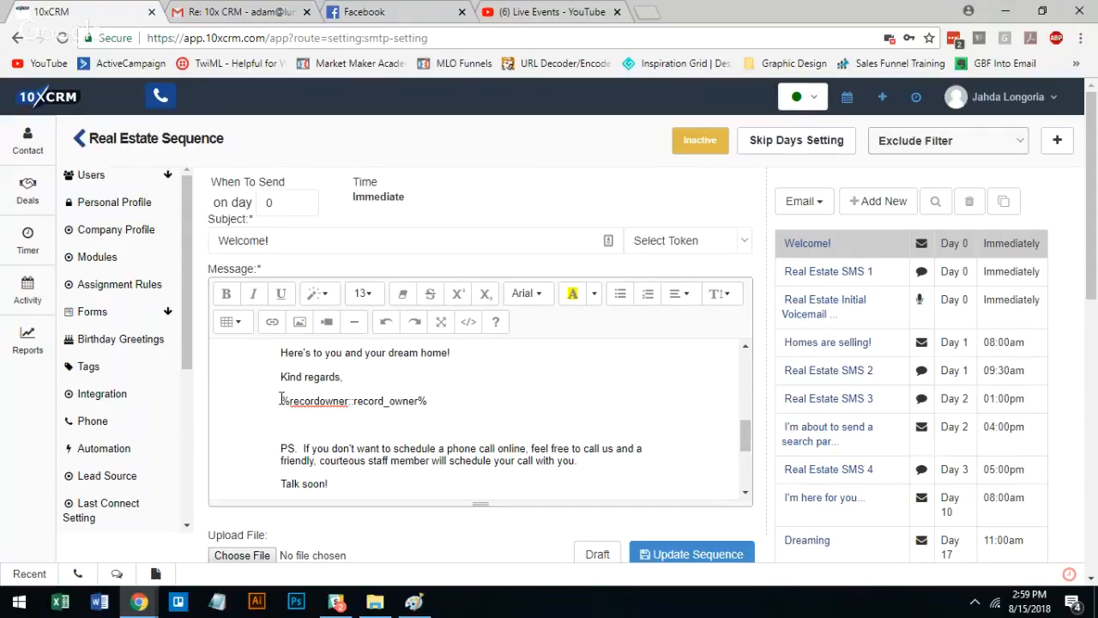
drag(280, 401, 395, 401)
click(393, 400)
click(1008, 97)
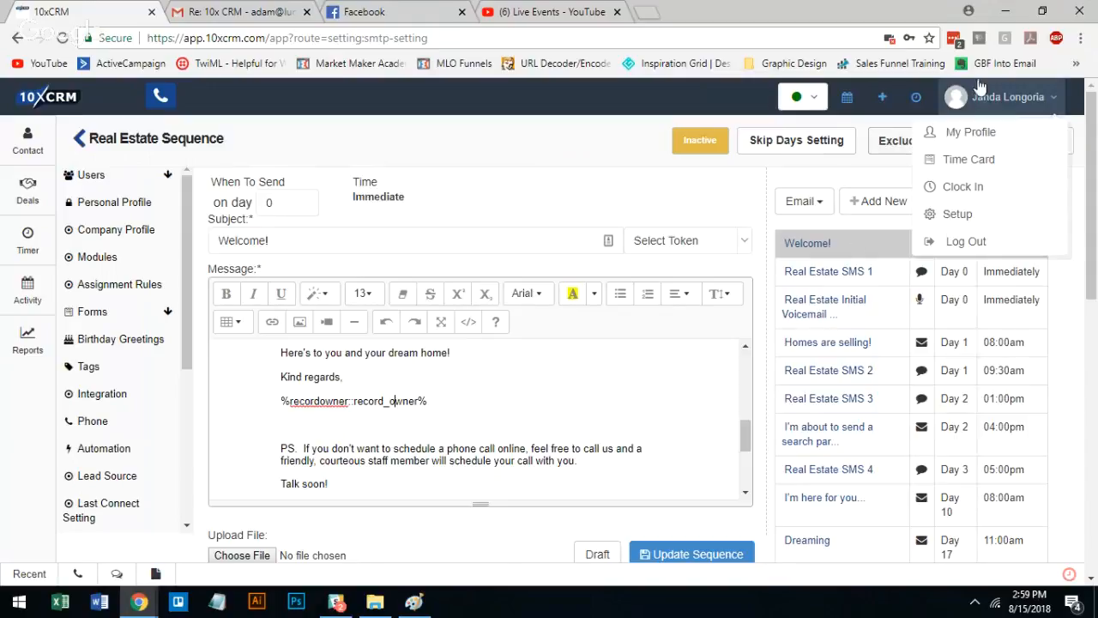
Examine the email signature token beneath the "Talk soon!" closing of the Welcome! email
right_click(743, 436)
drag(743, 437, 746, 460)
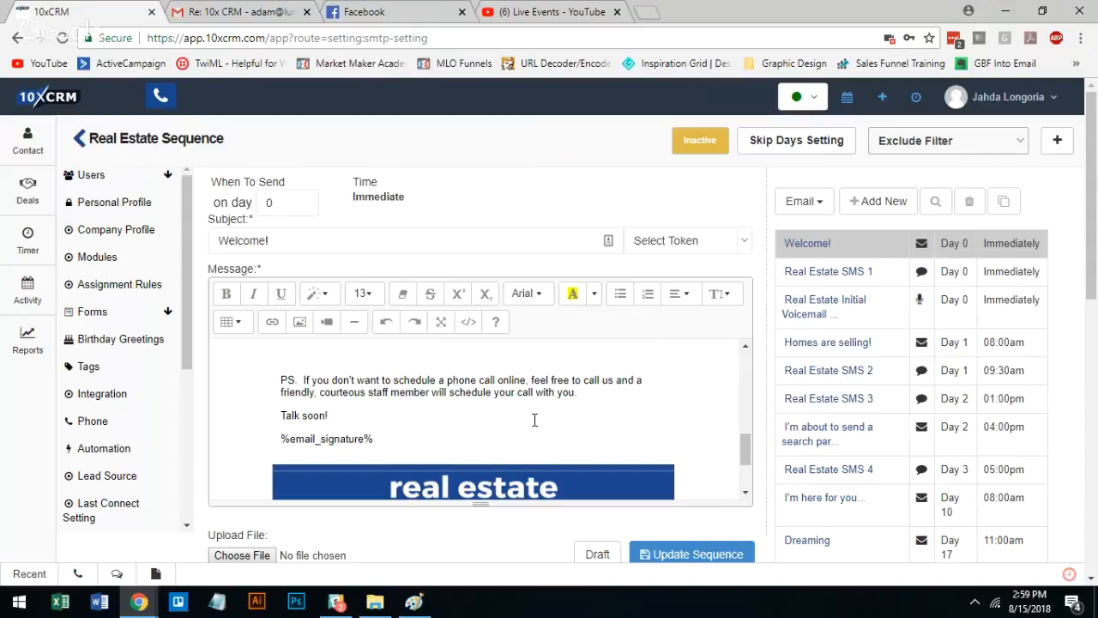
right_click(745, 483)
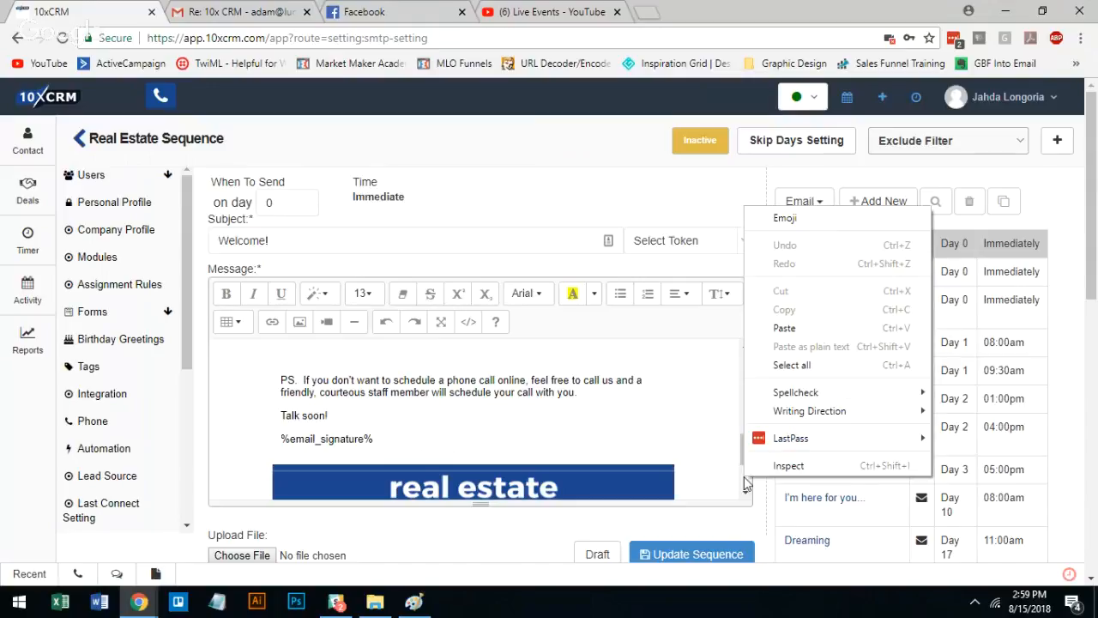
click(730, 451)
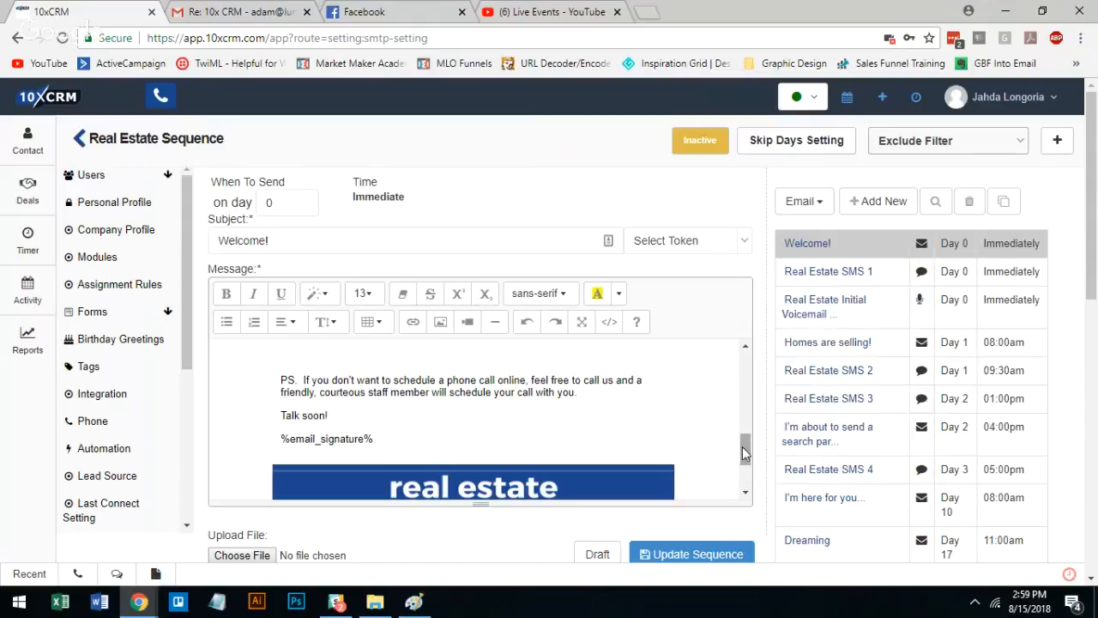
drag(745, 449, 744, 453)
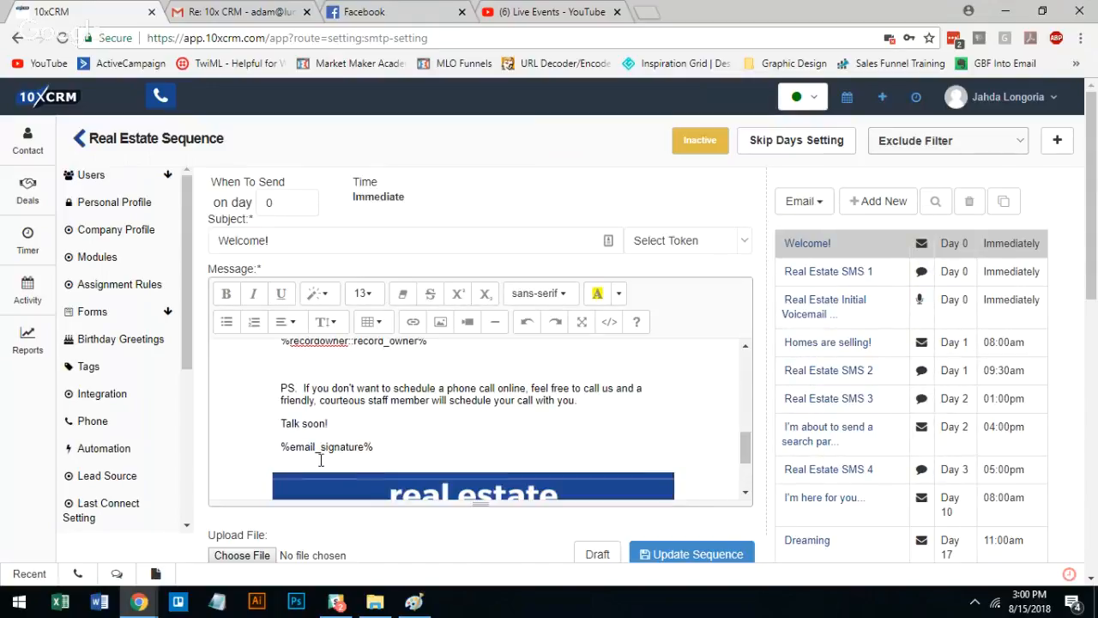
click(377, 446)
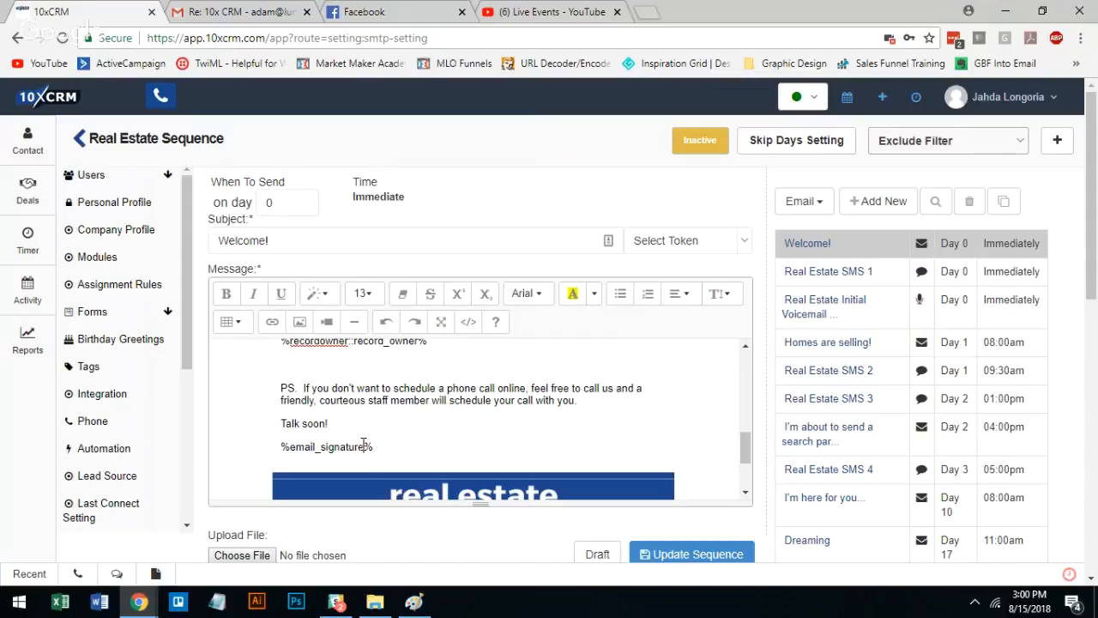
triple_click(366, 446)
click(334, 446)
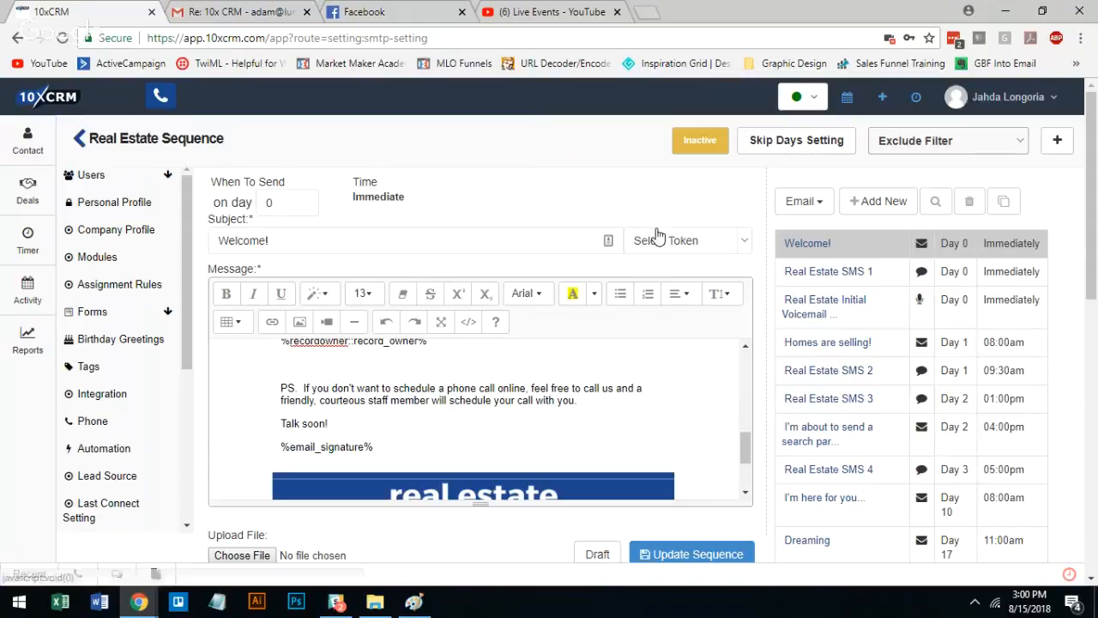
click(545, 412)
click(429, 456)
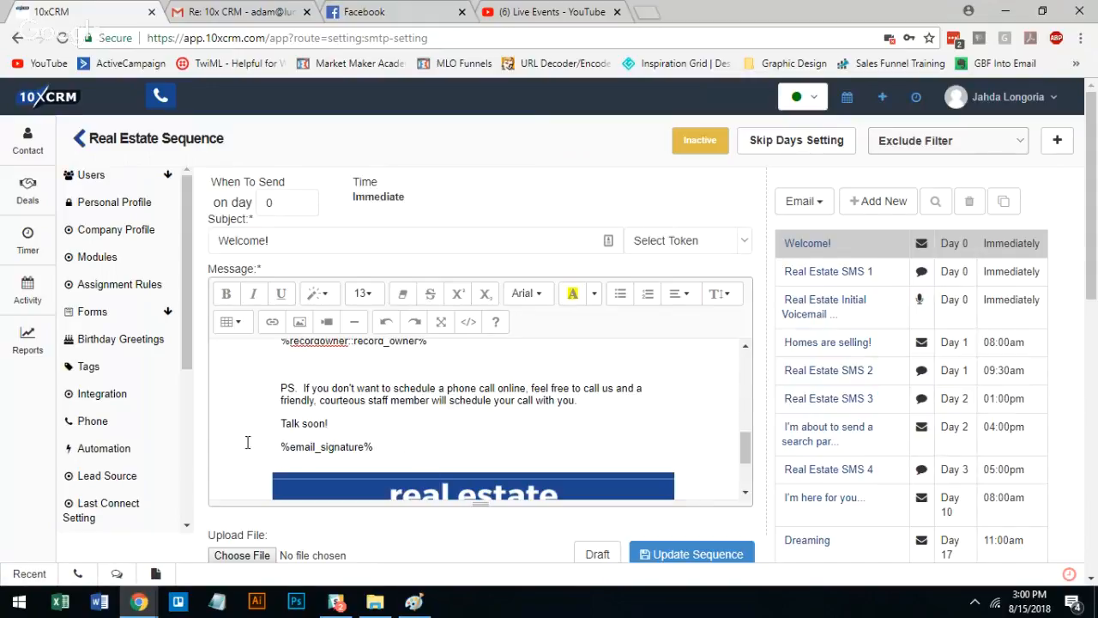
right_click(385, 439)
click(348, 458)
View Real Estate SMS 1, return to the Welcome! email, and highlight its Immediately send time in the schedule
drag(746, 443, 748, 360)
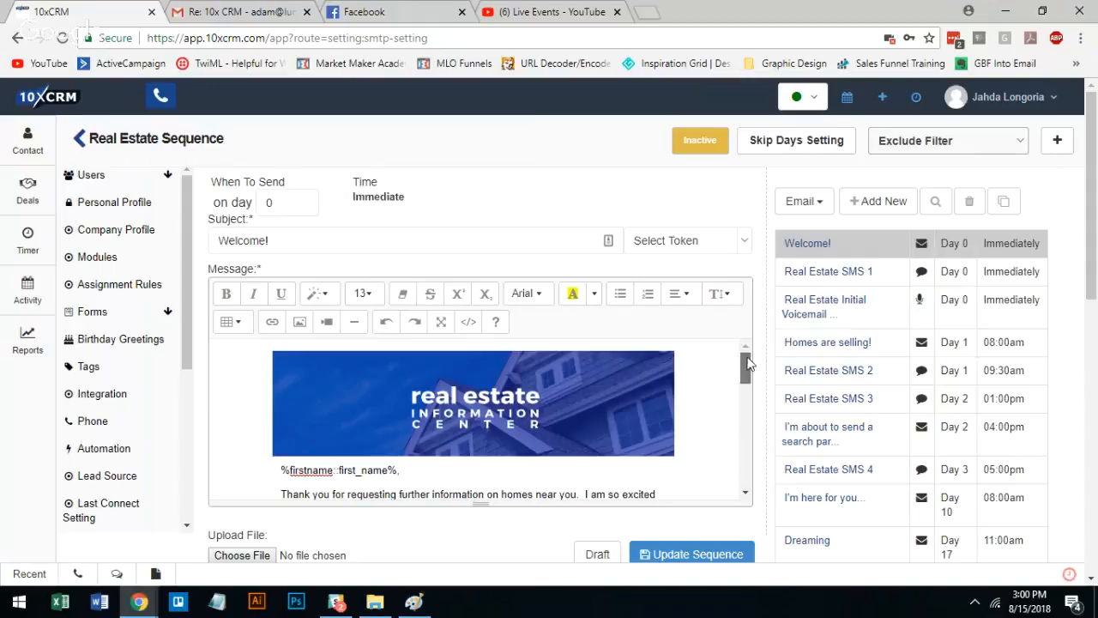
click(852, 273)
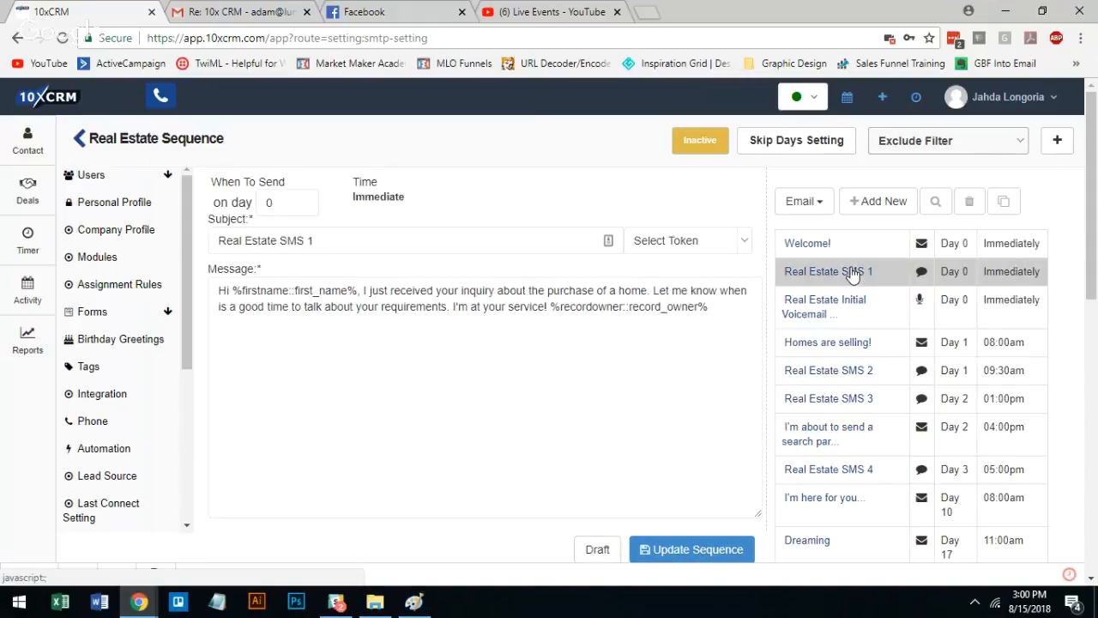
click(795, 247)
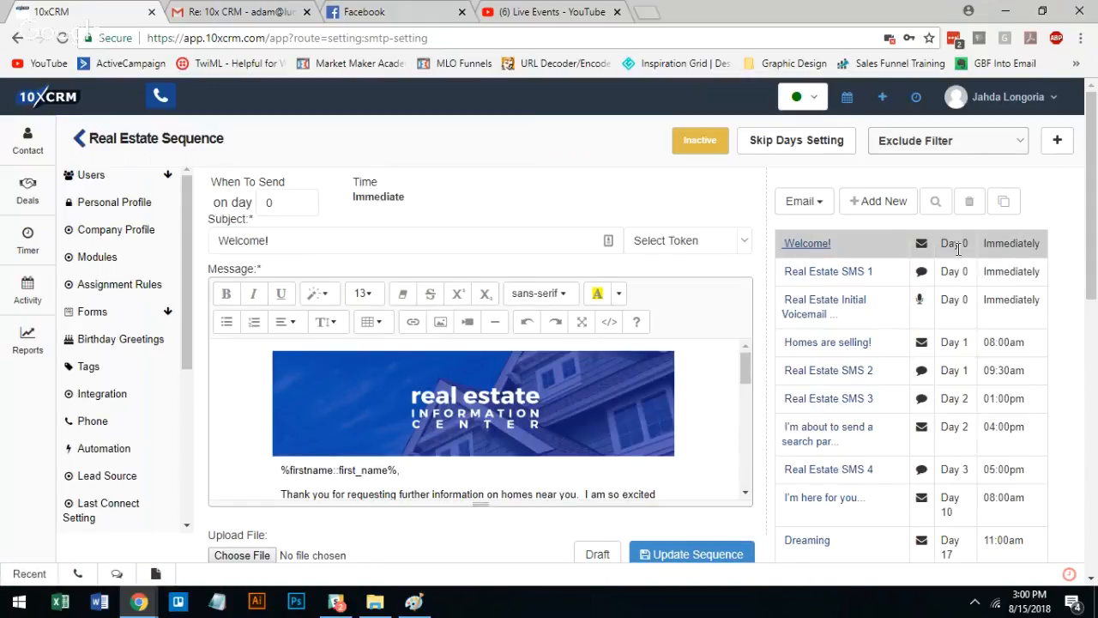
double_click(1005, 245)
Open Real Estate SMS 1 and examine the record owner token at the end of its message
click(865, 282)
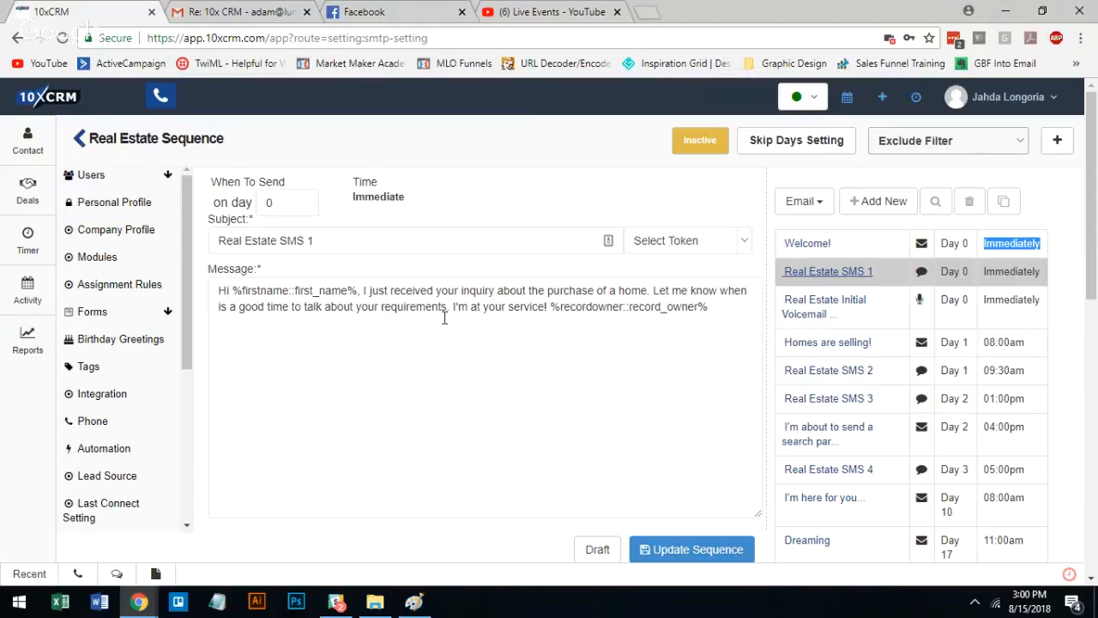
drag(552, 307, 770, 306)
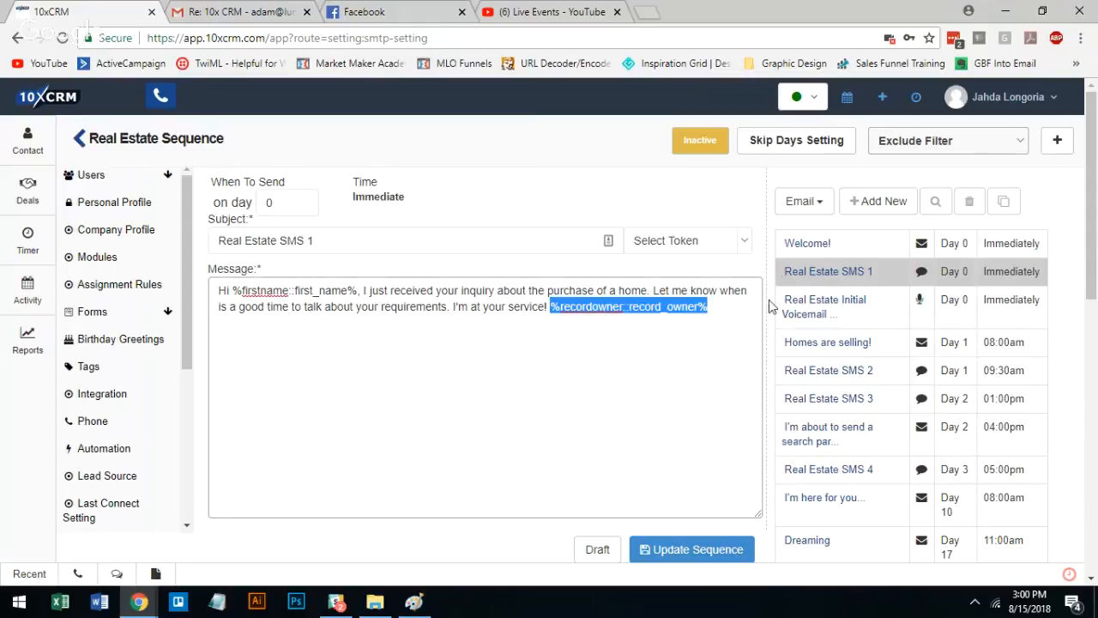
click(731, 295)
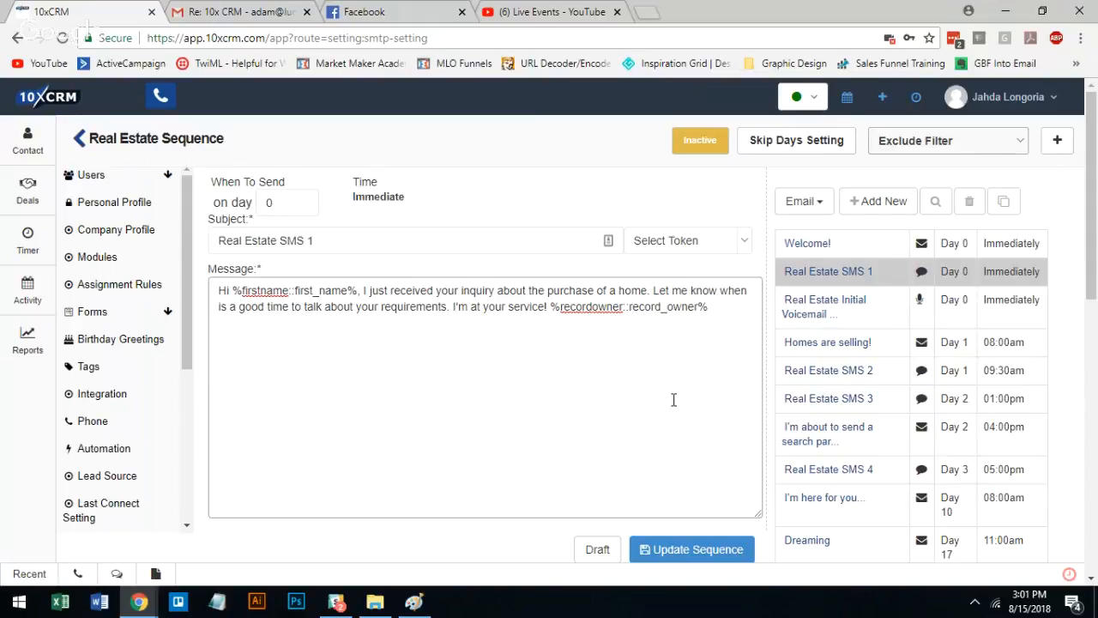
Examine the Real Estate Initial Voicemail entry and its MP3 file setting, checking back on Real Estate SMS 1 in between
click(828, 317)
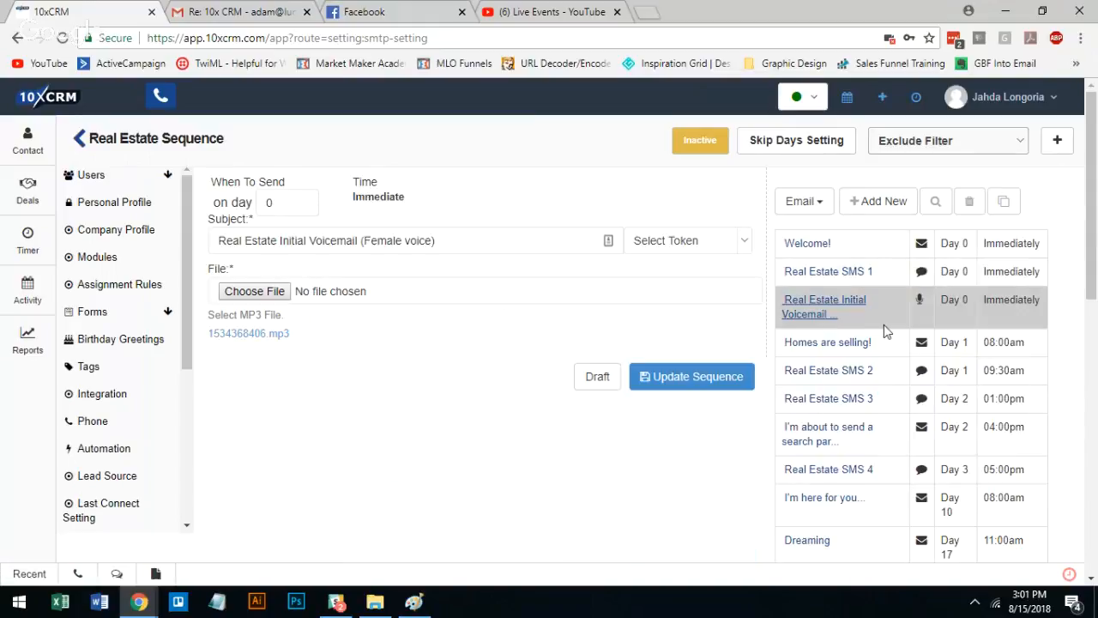
click(834, 272)
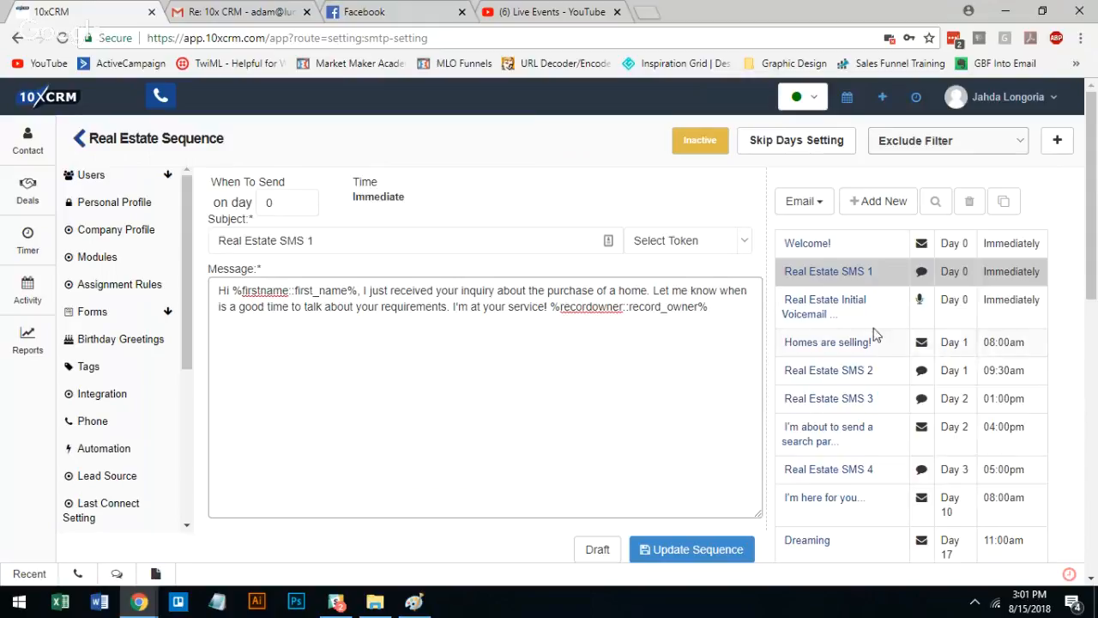
click(813, 319)
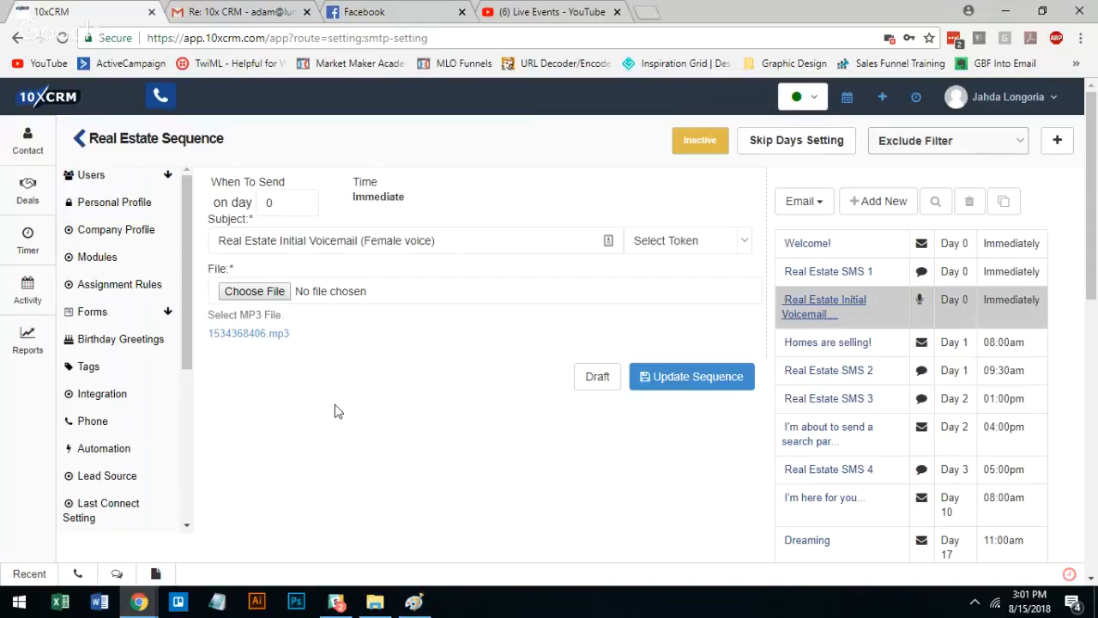
drag(335, 405, 433, 190)
click(431, 189)
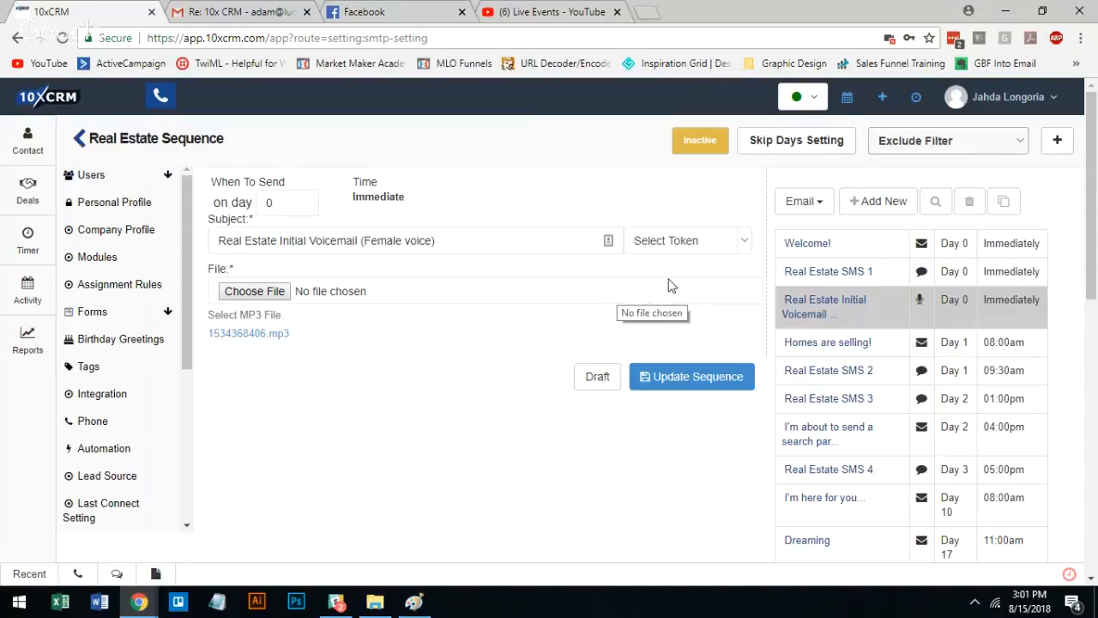
Go over the three Day 0 messages again: Real Estate SMS 1, Welcome! and Real Estate Initial Voicemail
click(821, 273)
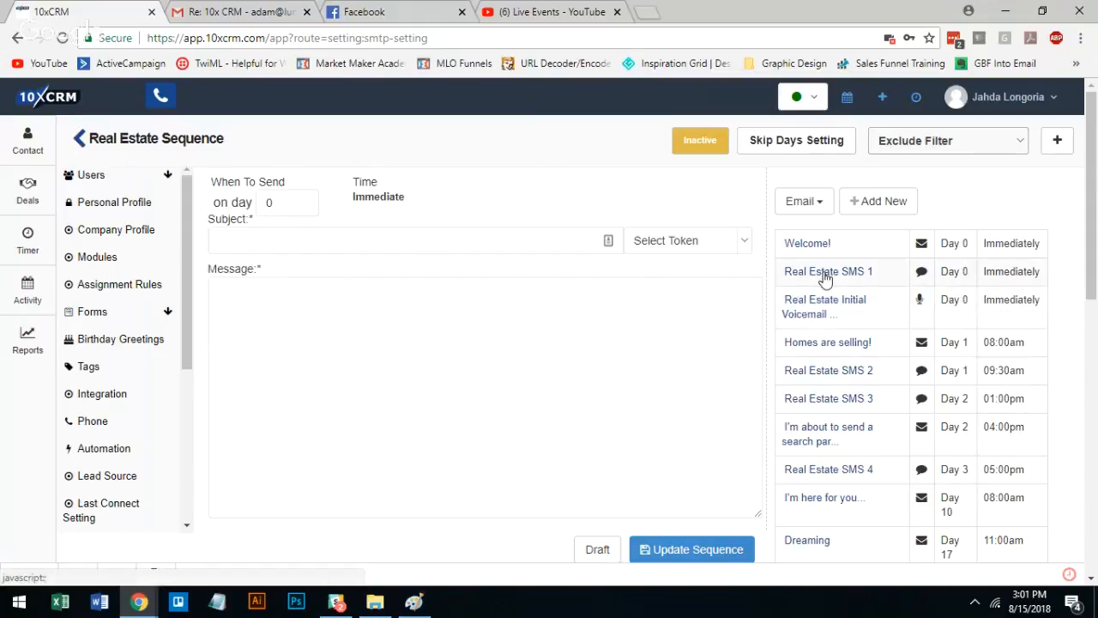
click(814, 246)
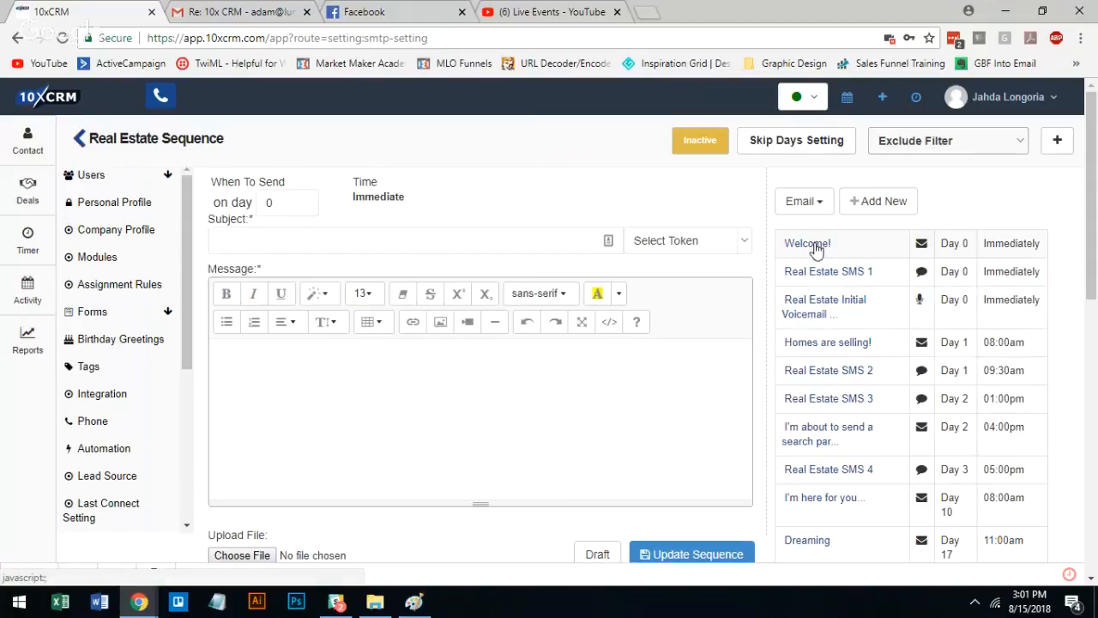
click(819, 305)
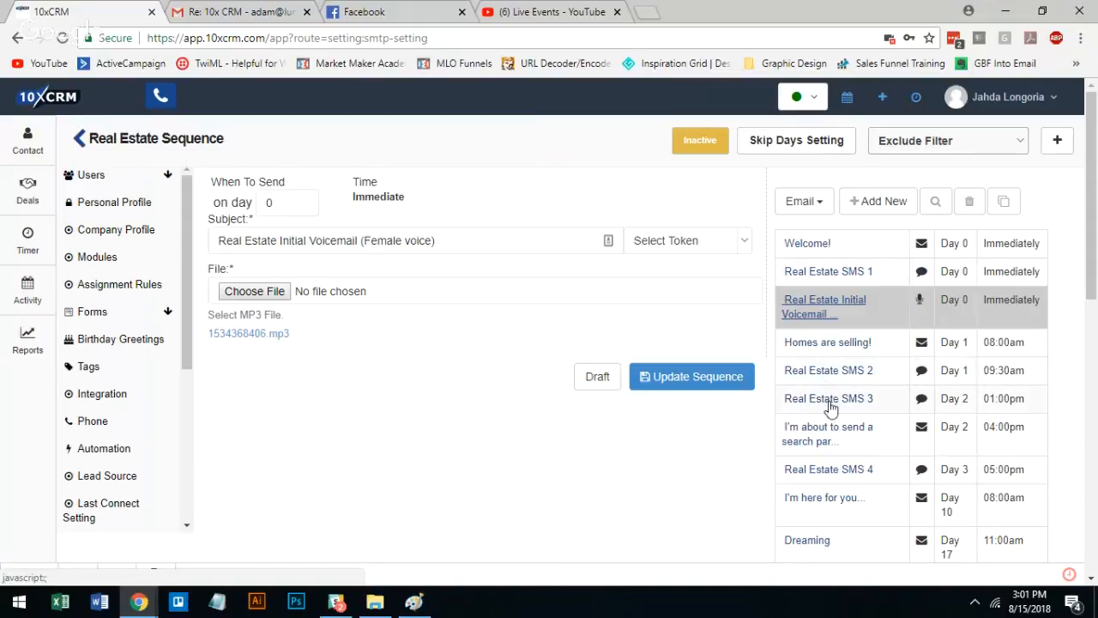
View the follow-up texts Real Estate SMS 4, Real Estate SMS 3 and Real Estate SMS 2
click(826, 472)
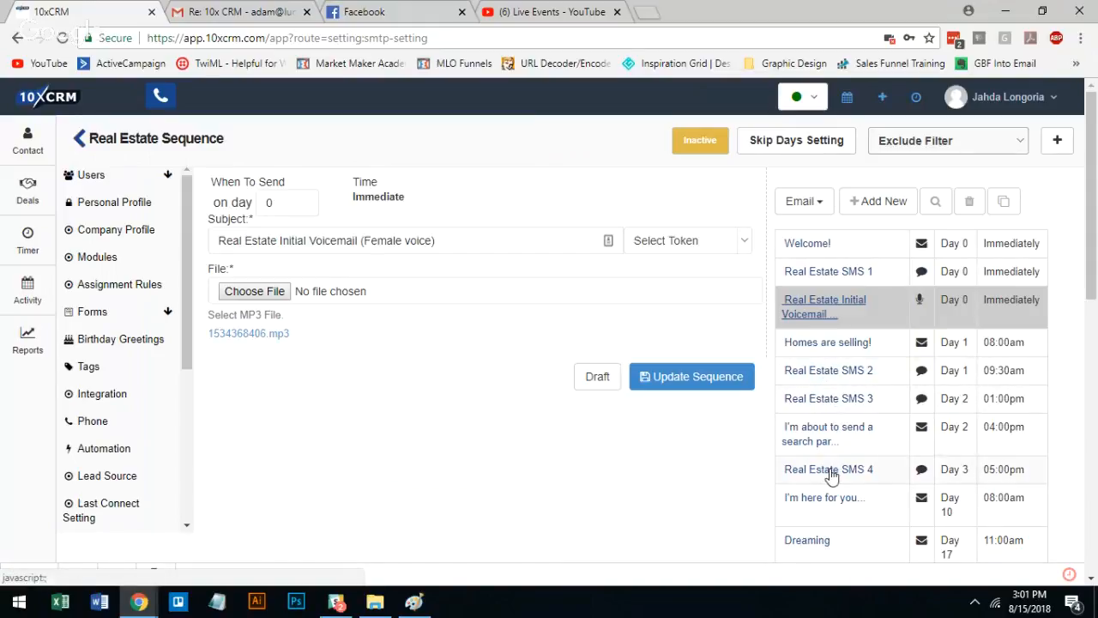
click(862, 406)
click(864, 373)
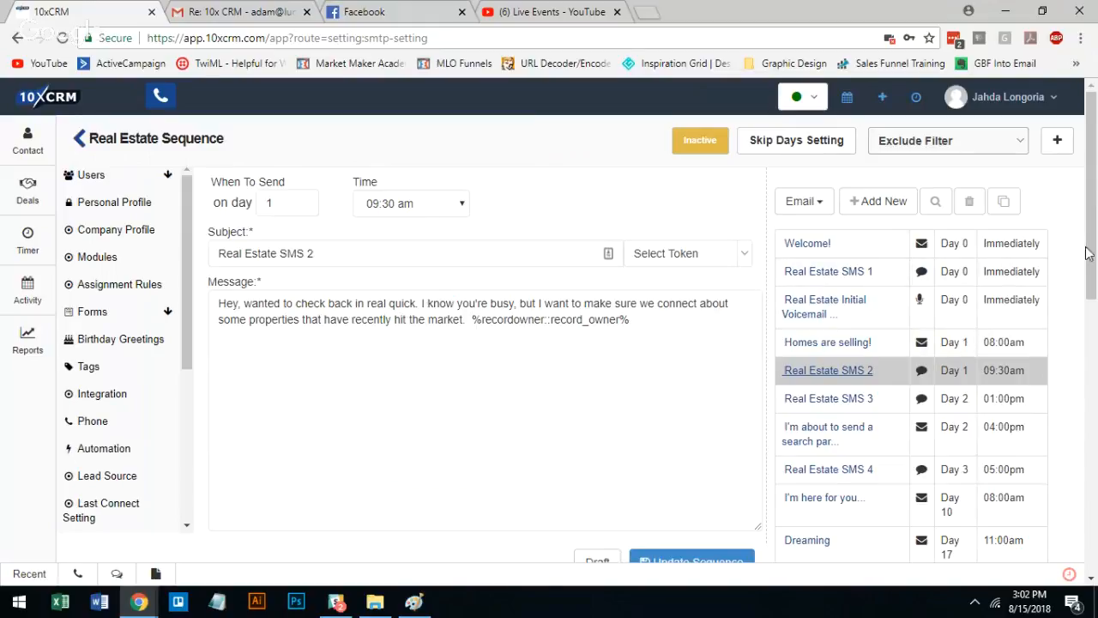
Look over the rest of the message schedule down to its last email, and return to Real Estate SMS 2
drag(1092, 237, 1090, 242)
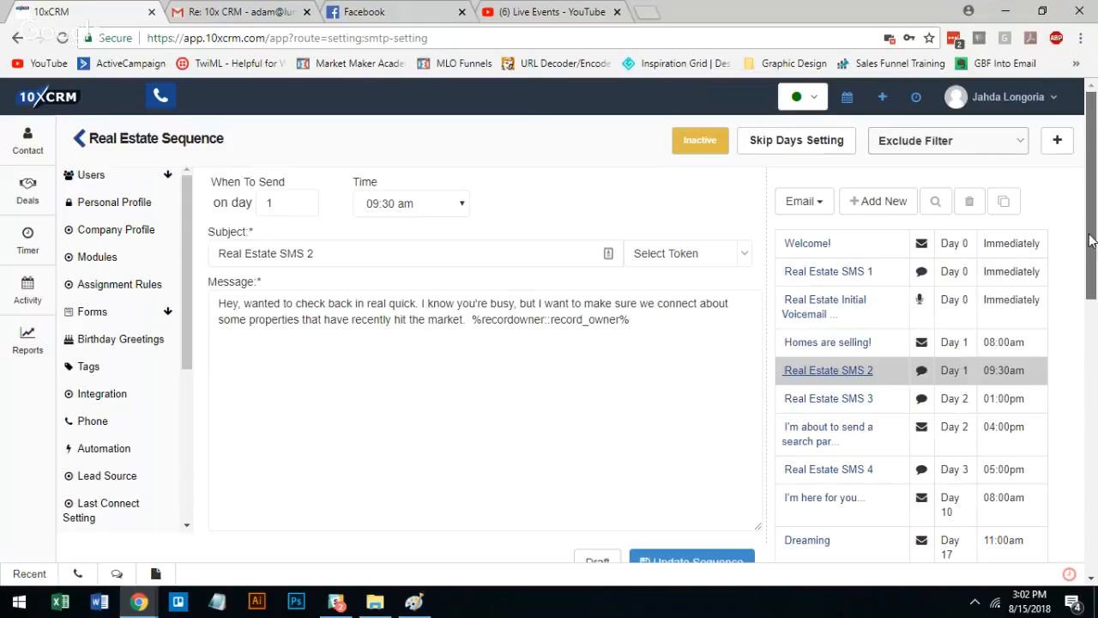
drag(1089, 242, 1083, 375)
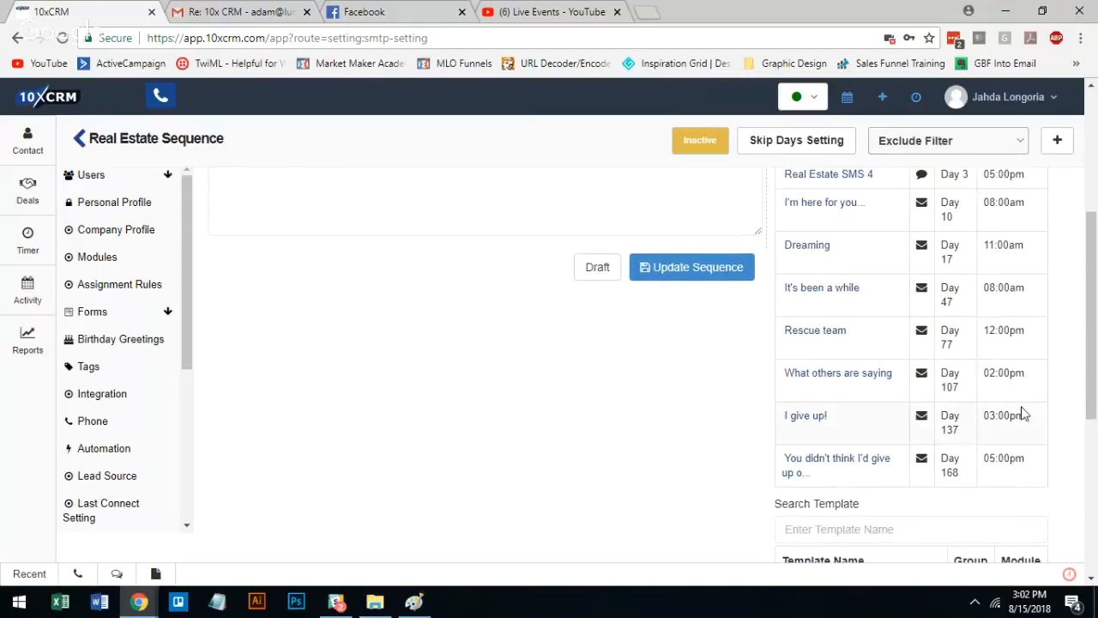
right_click(1093, 353)
drag(1094, 390, 1089, 283)
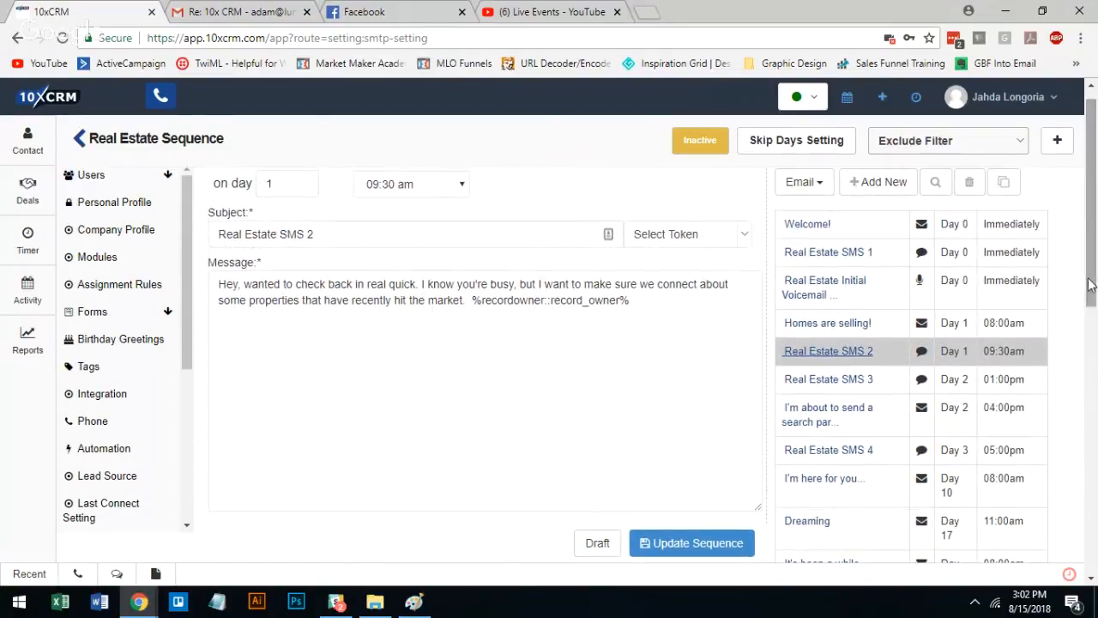
click(838, 351)
scroll(618, 395, up, 1)
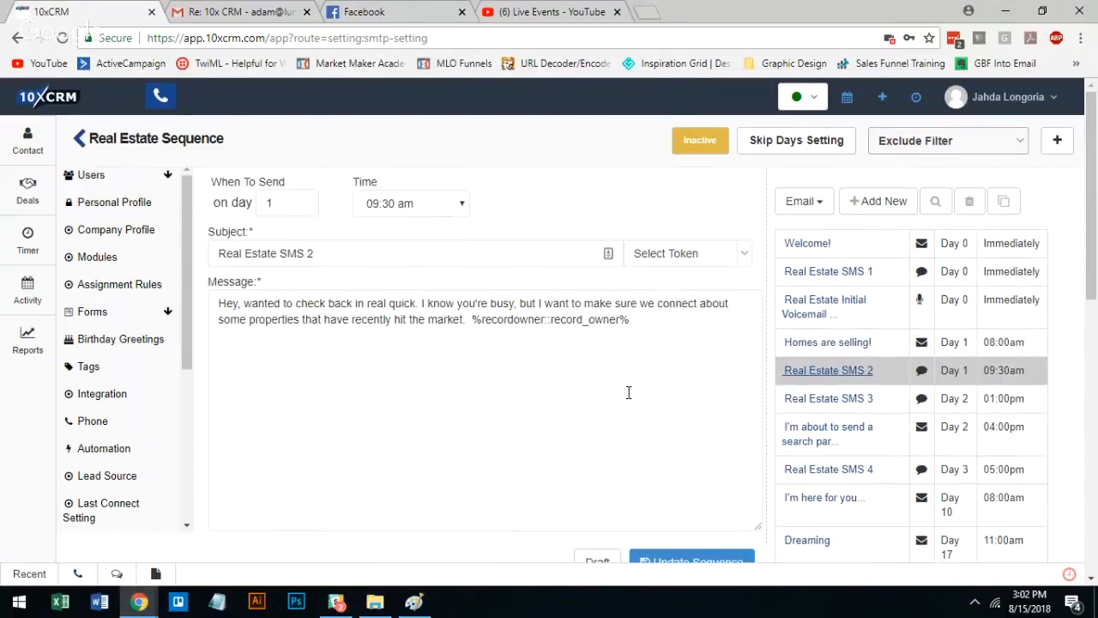
View Real Estate SMS 3, and read the opening of the "Homes are selling!" email
click(838, 403)
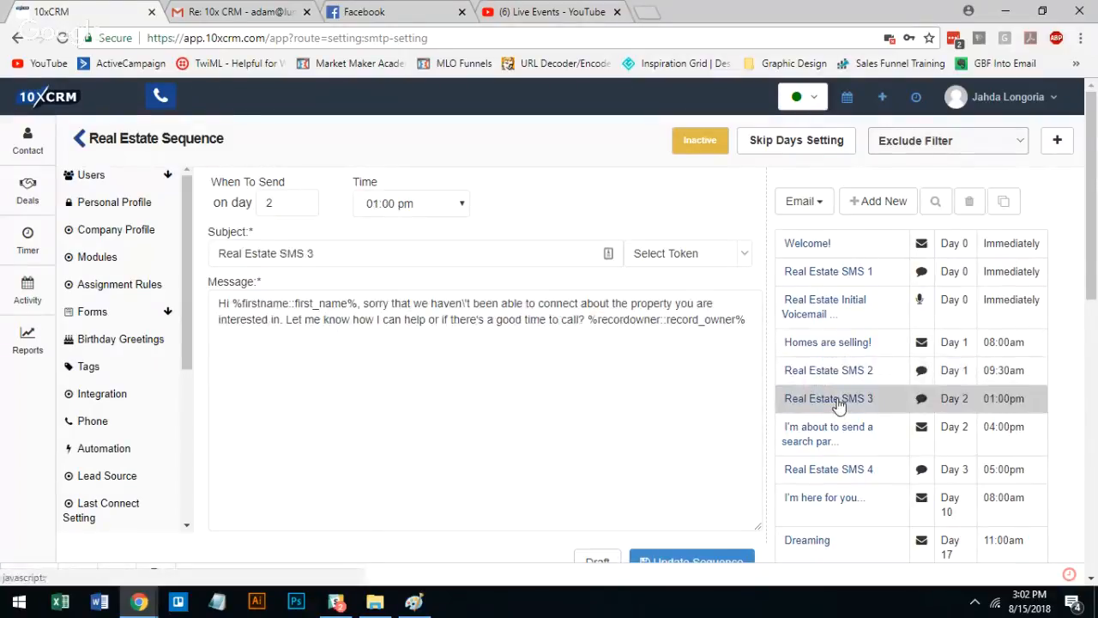
click(824, 346)
scroll(574, 417, down, 3)
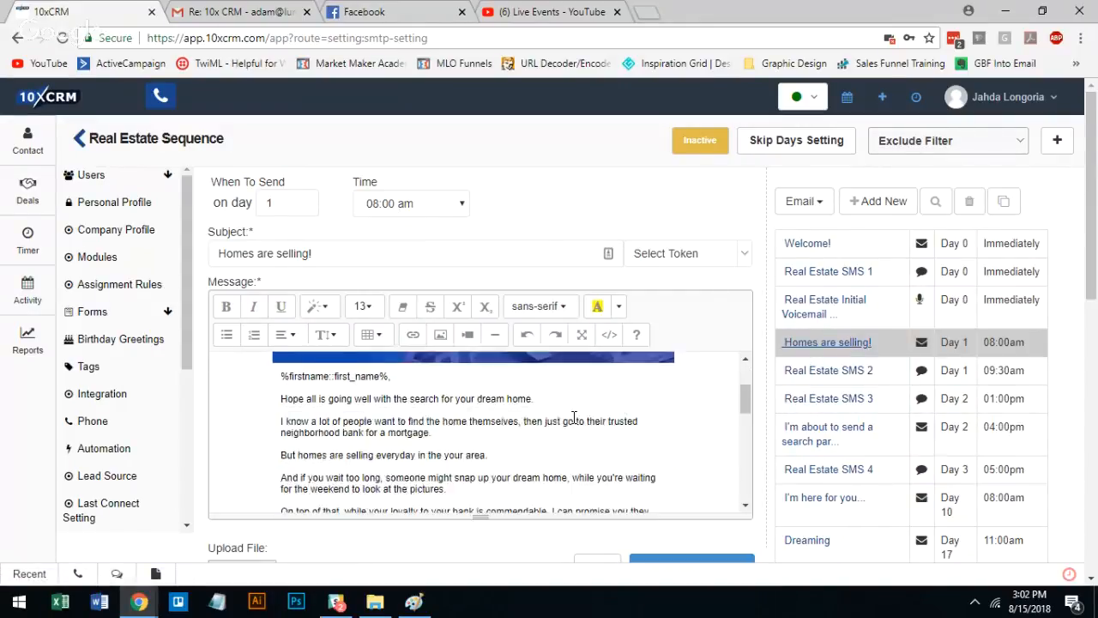
scroll(419, 417, up, 1)
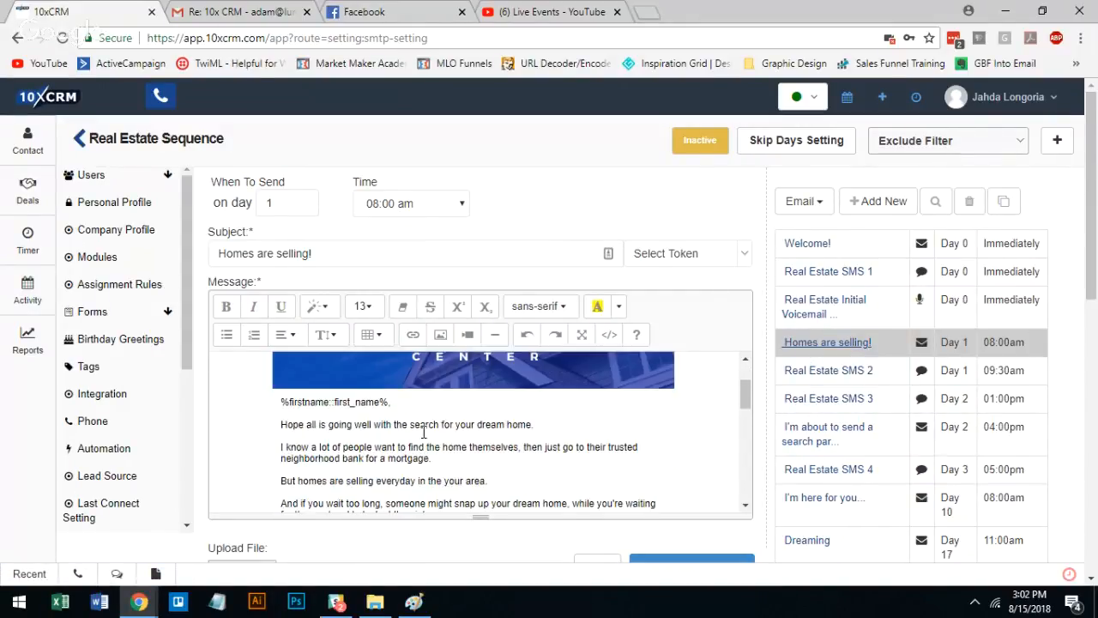
Read the body of the "I'm about to send a search party..." email, highlighting part of its opening line
click(821, 434)
scroll(382, 421, down, 1)
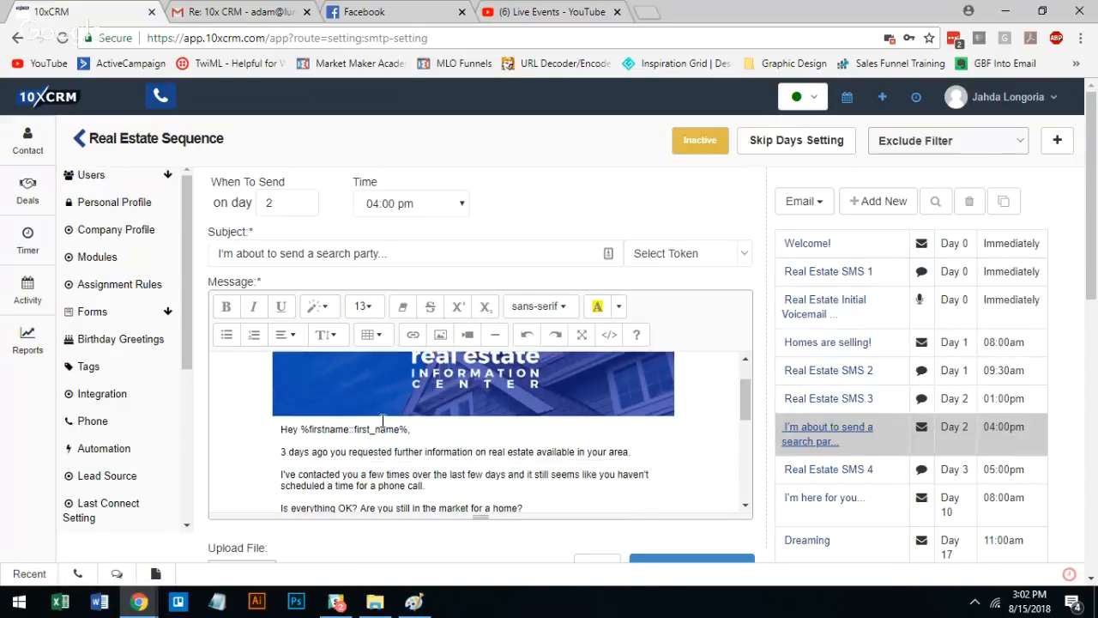
drag(341, 452, 566, 457)
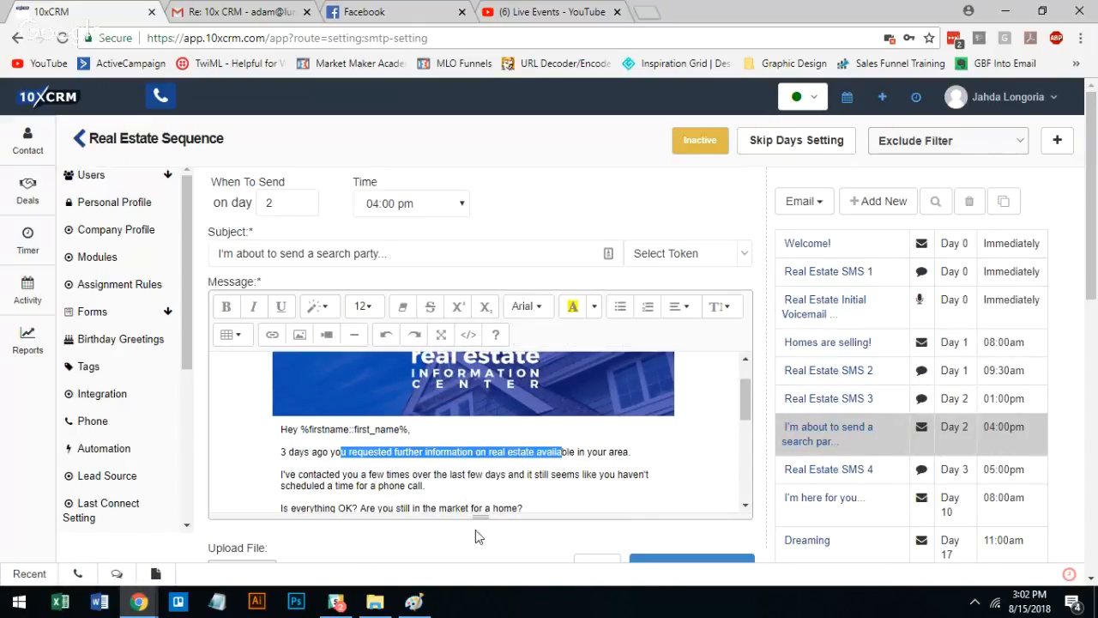
click(461, 487)
scroll(460, 486, down, 2)
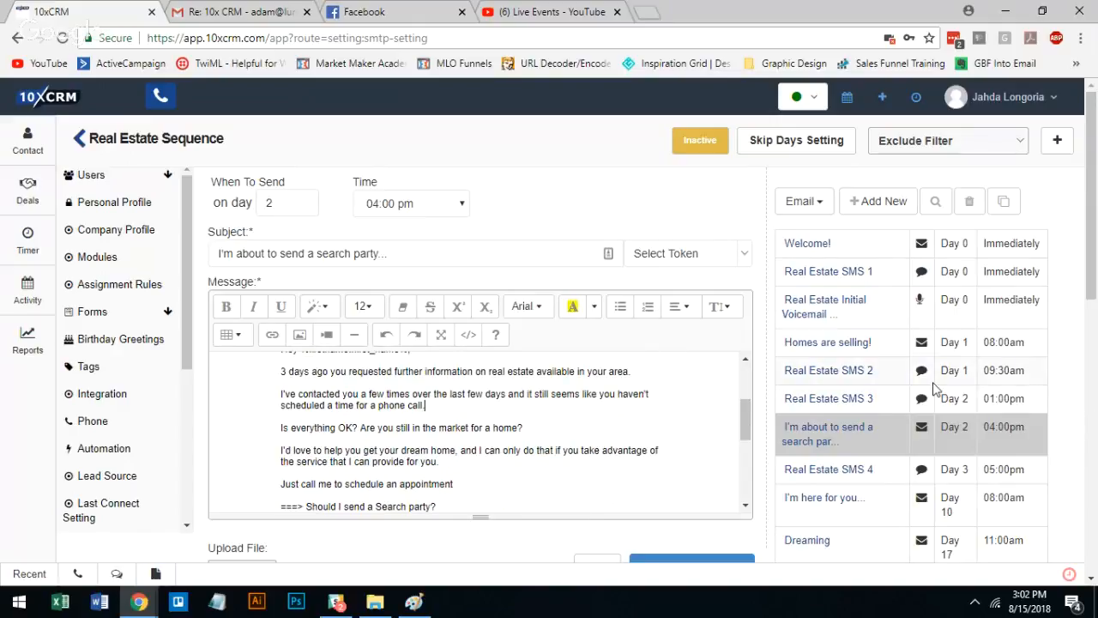
View the "I'm here for you..." email, and reread the Real Estate SMS 2 and Real Estate SMS 3 messages
click(829, 499)
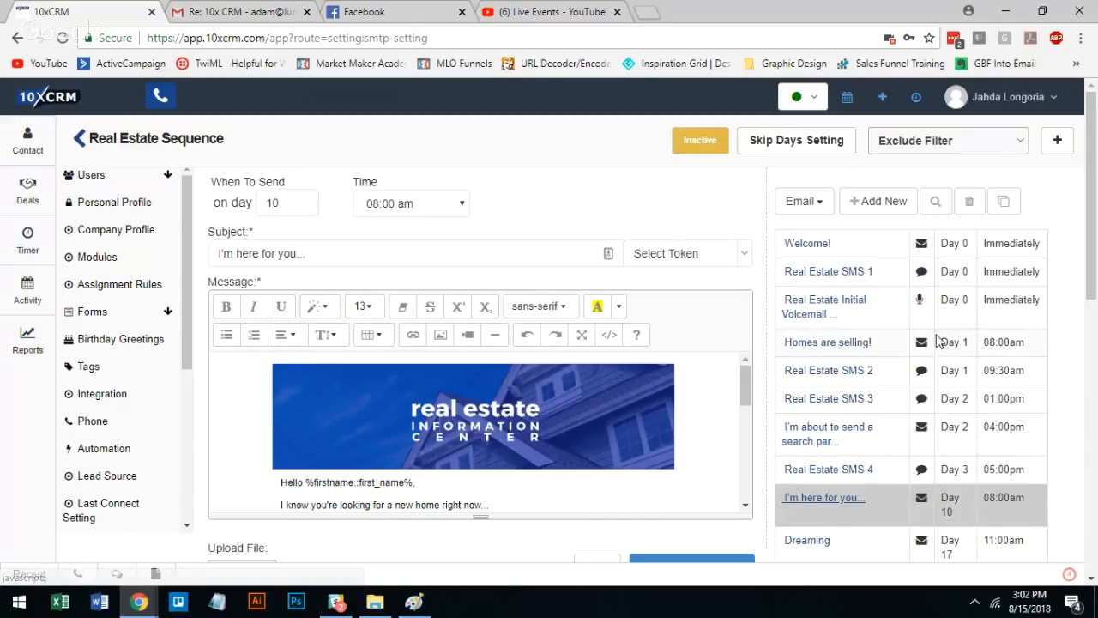
click(836, 380)
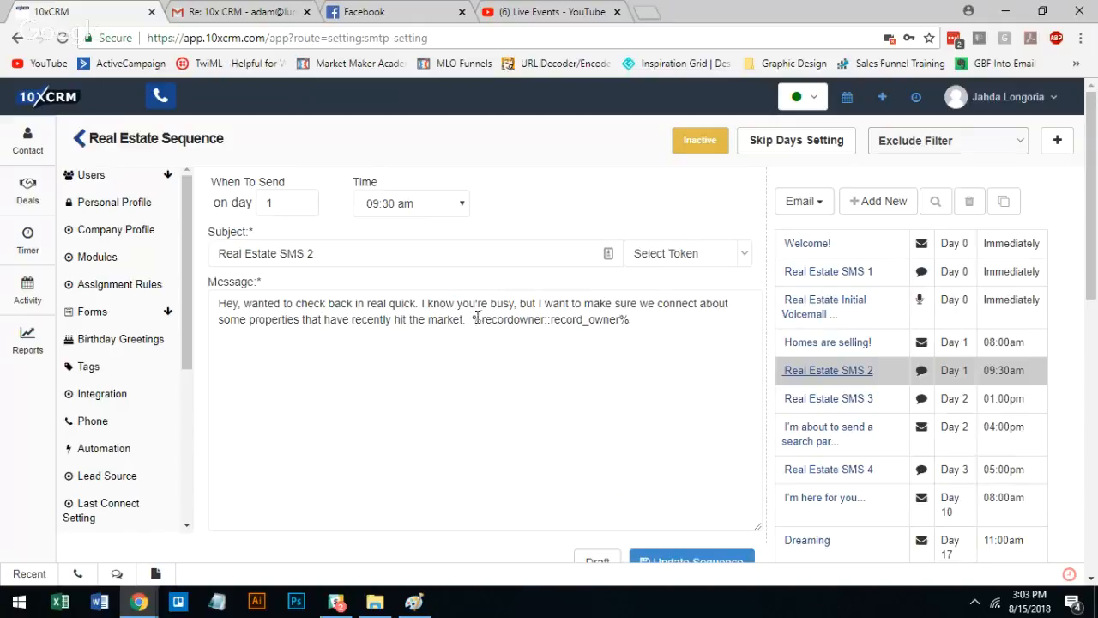
click(848, 410)
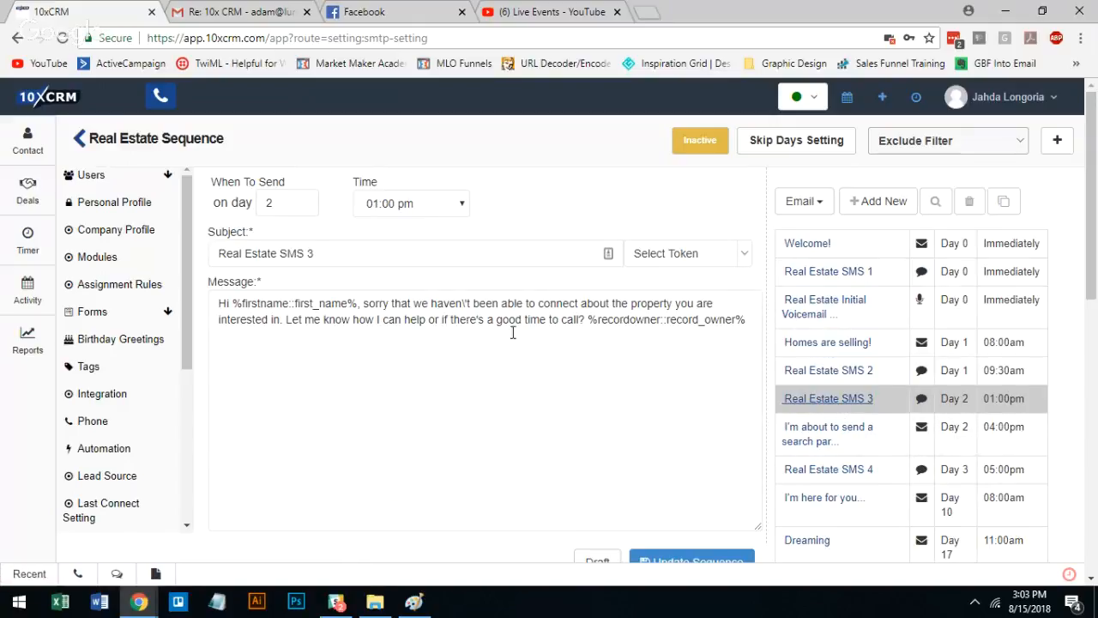
Remove the stray backslash from "haven't" in Real Estate SMS 3, and read Real Estate SMS 4's question about buying a new home
click(464, 302)
key(Delete)
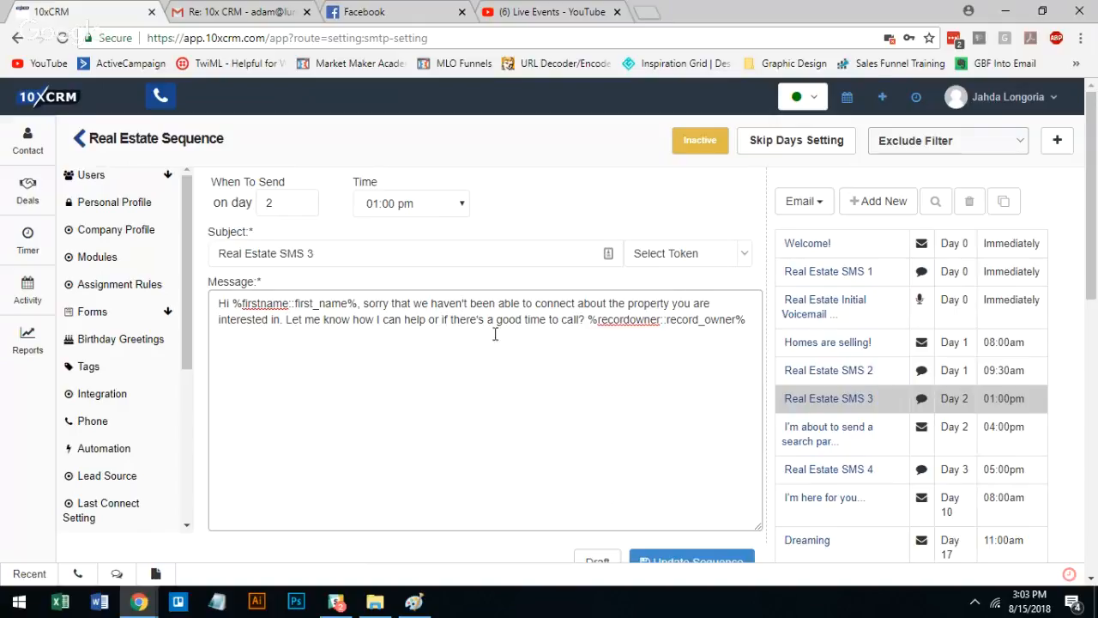
click(845, 467)
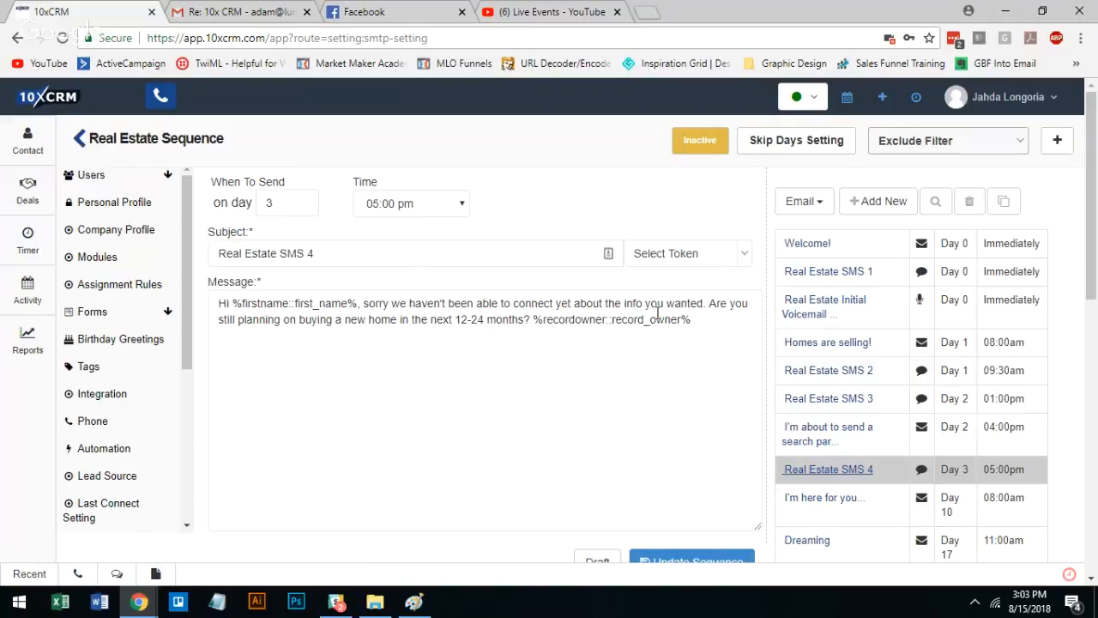
drag(275, 323, 603, 319)
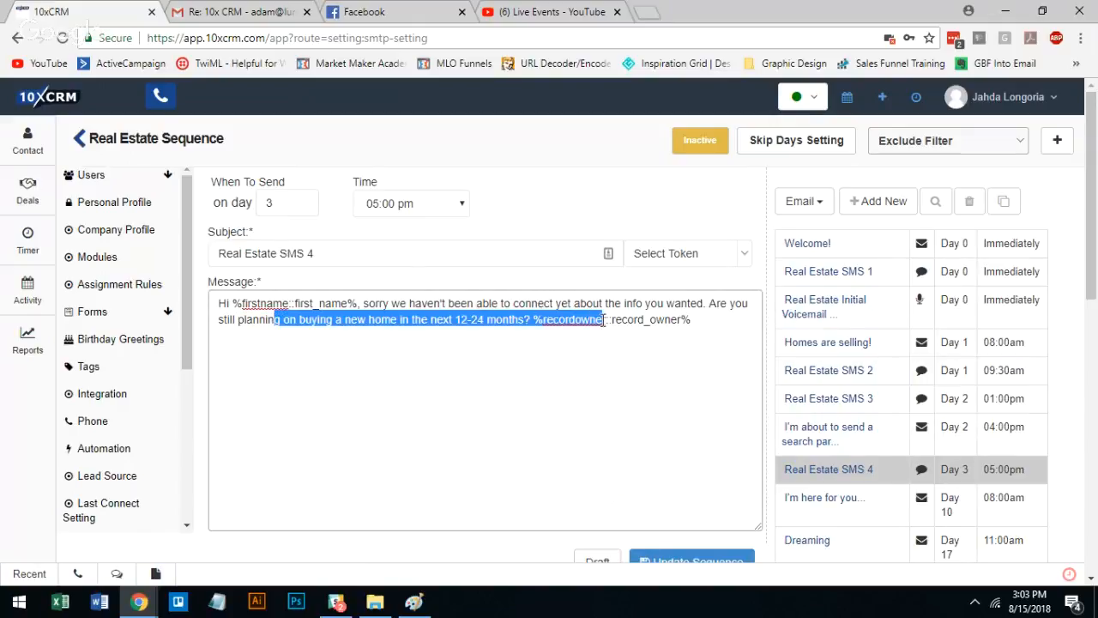
Return to Real Estate SMS 3 and save the message to the sequence
click(845, 399)
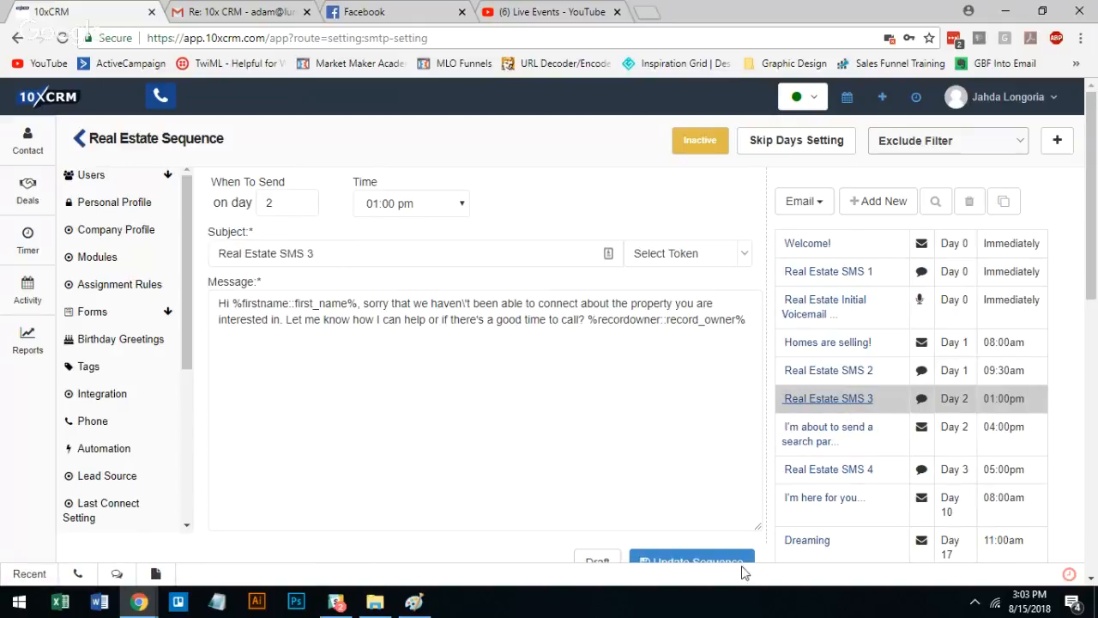
click(677, 563)
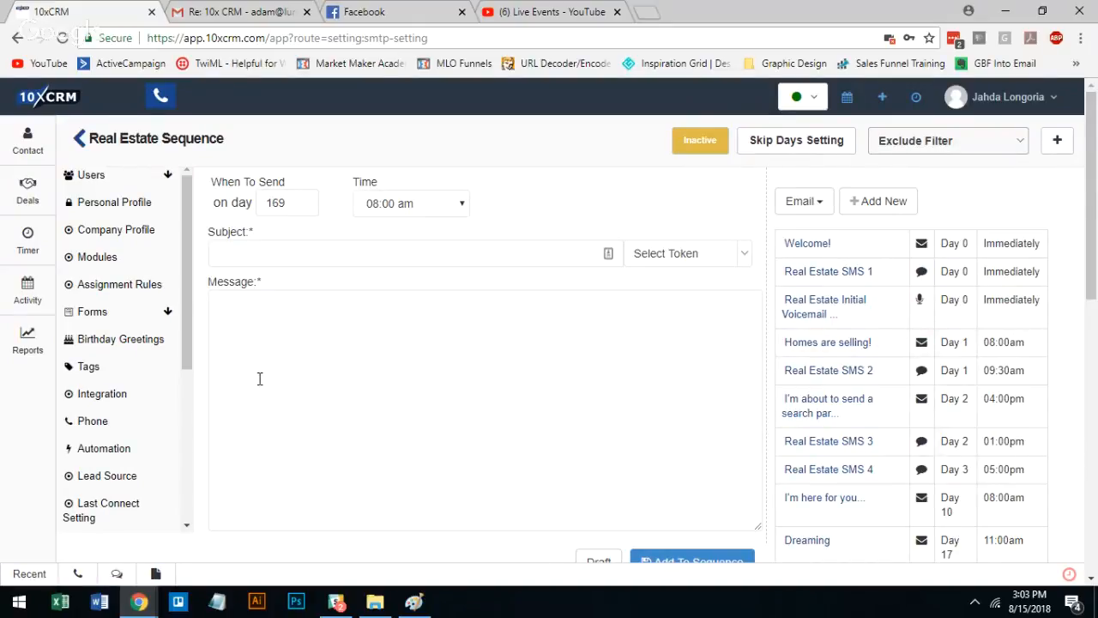
View the Automation settings page, and return to the Contact list
click(118, 455)
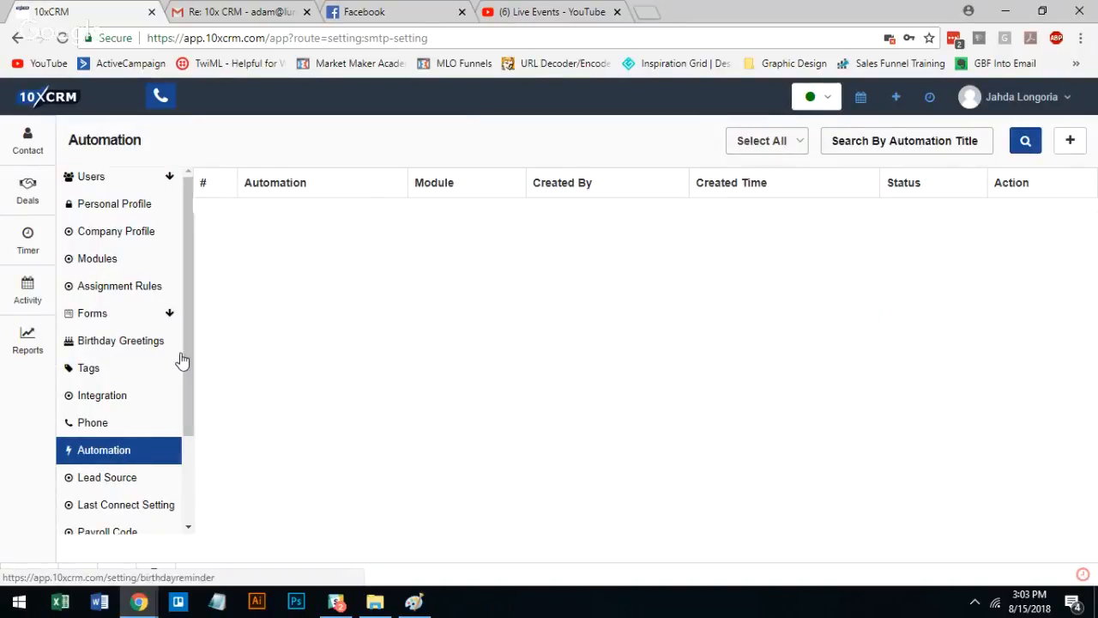
drag(189, 357, 203, 238)
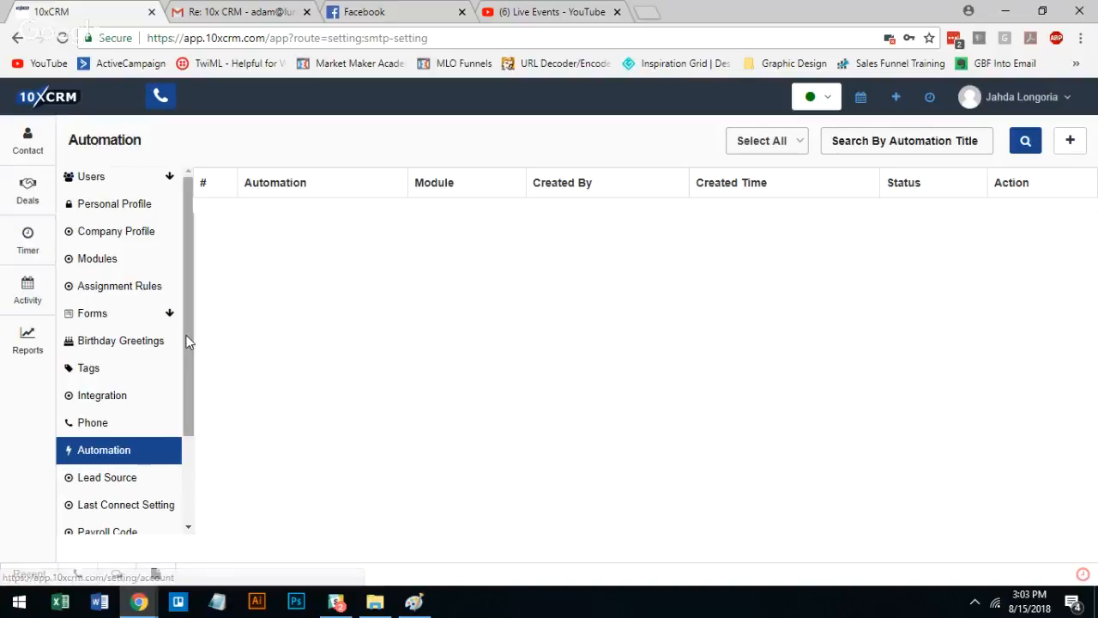
drag(186, 343, 186, 289)
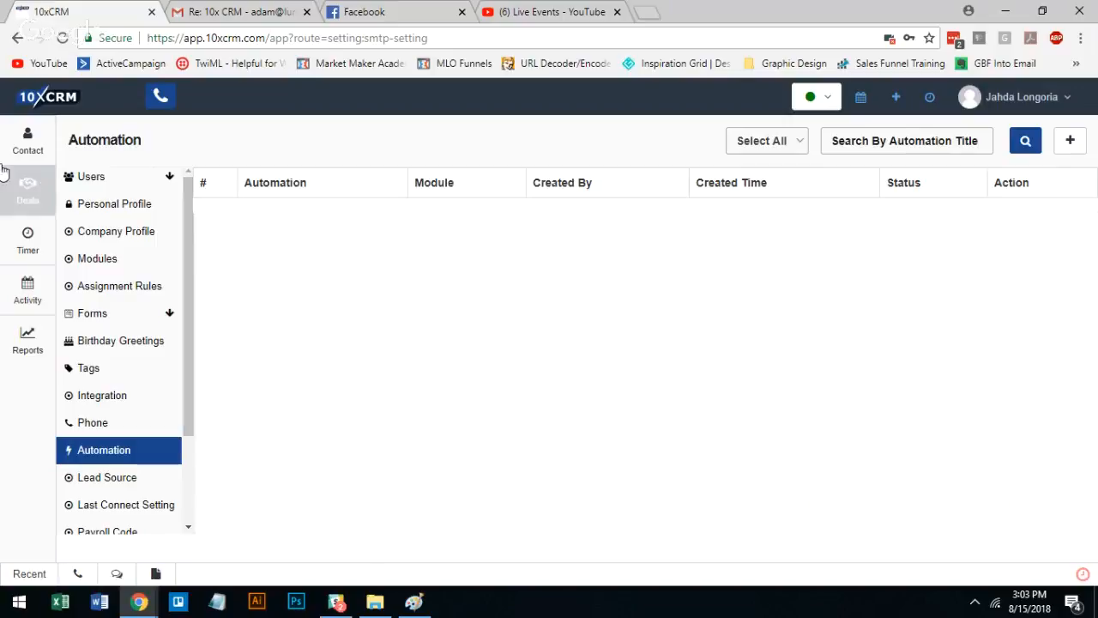
mouse_move(187, 265)
mouse_down()
mouse_move(187, 290)
mouse_move(186, 247)
mouse_up()
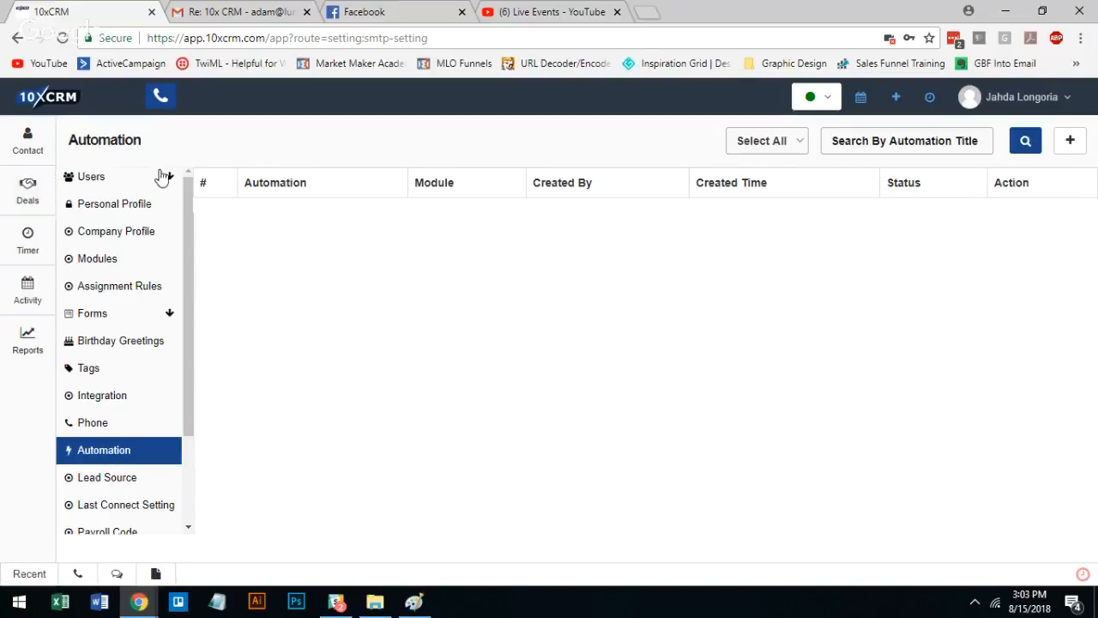
click(27, 139)
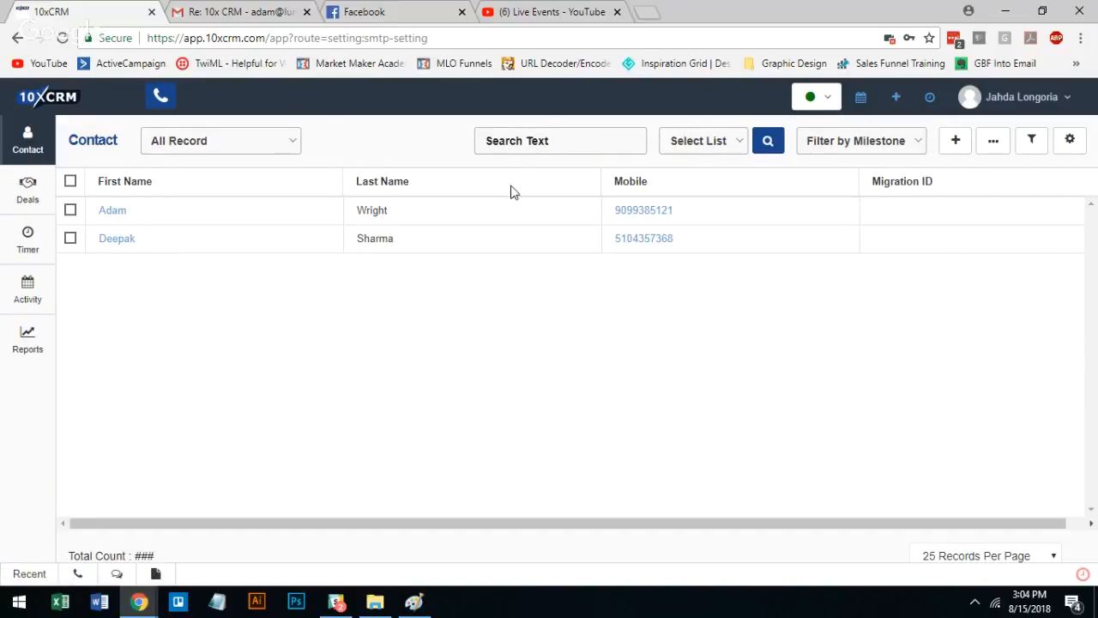
Minimise the browser window and stop the Google Hangouts screen sharing
click(151, 603)
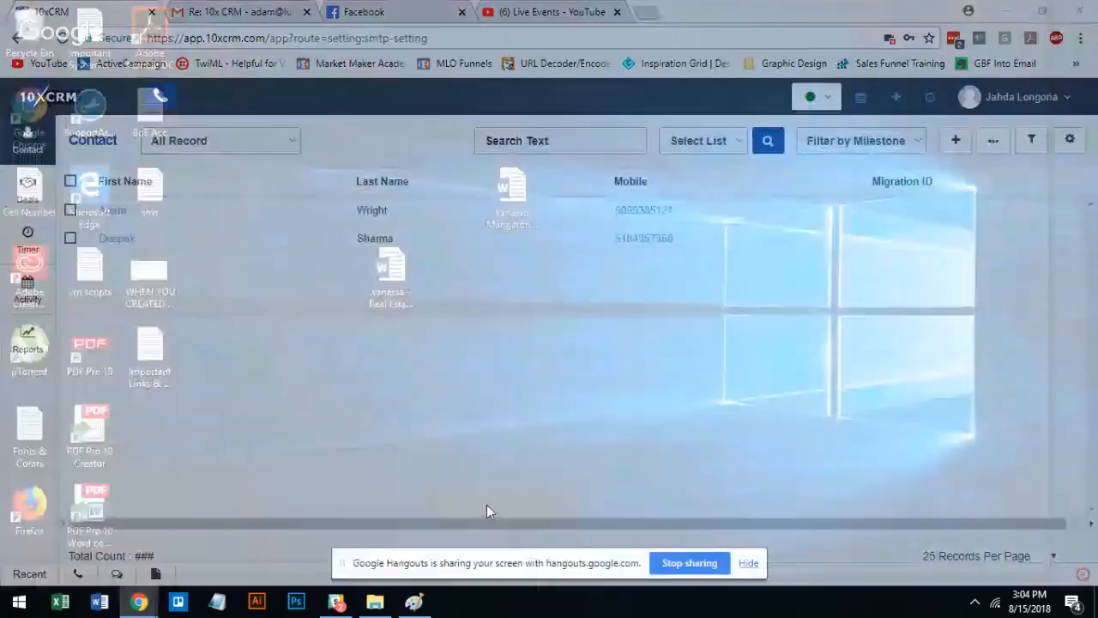
click(486, 506)
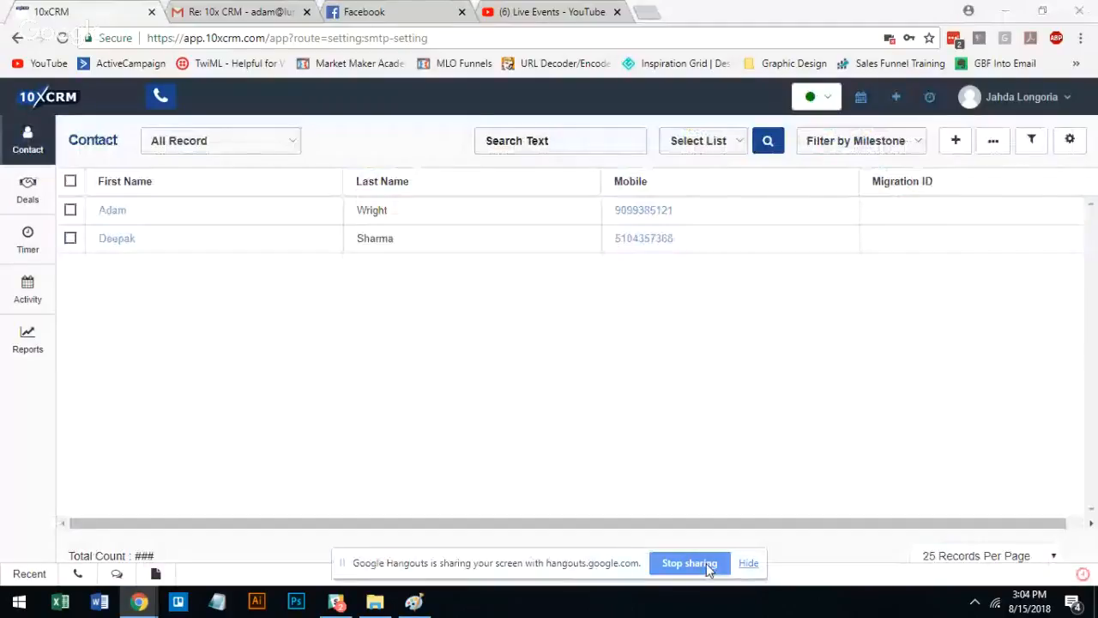
click(707, 565)
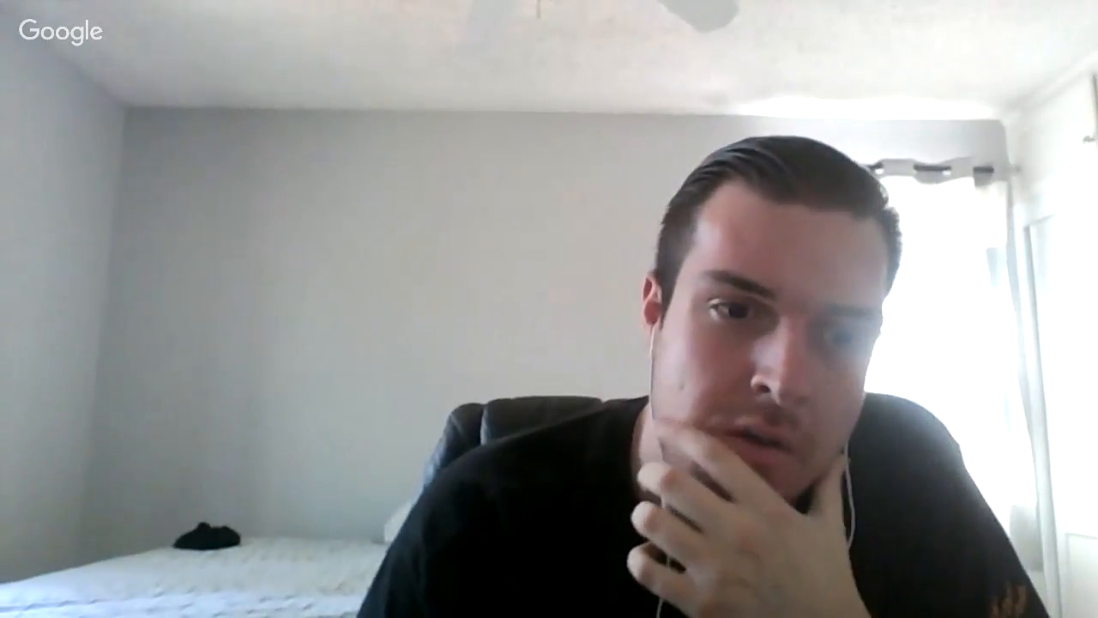